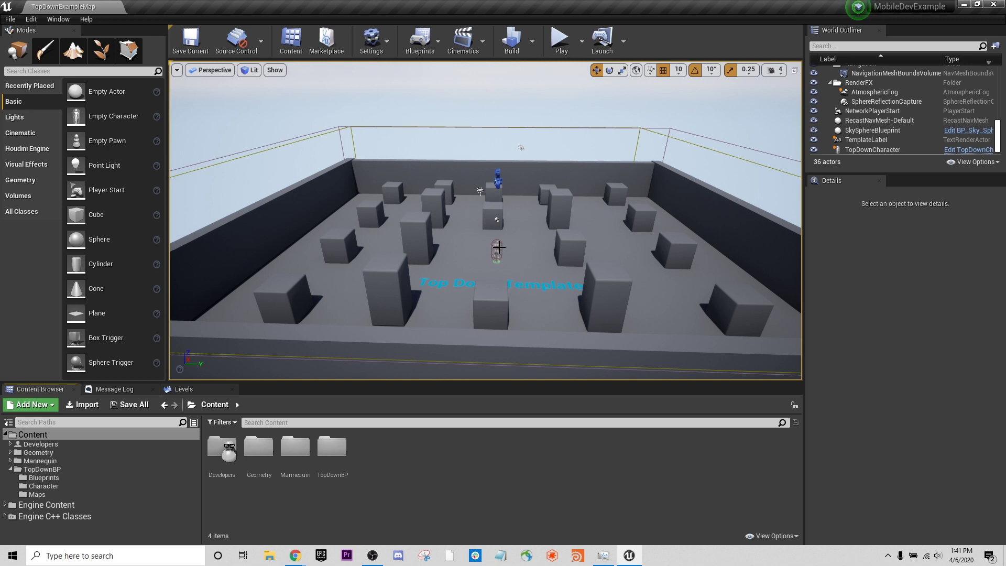
Step: Play-test the top-down level by sending the character to several spots on the floor, and end the play session
click(561, 38)
click(369, 215)
click(523, 146)
click(651, 271)
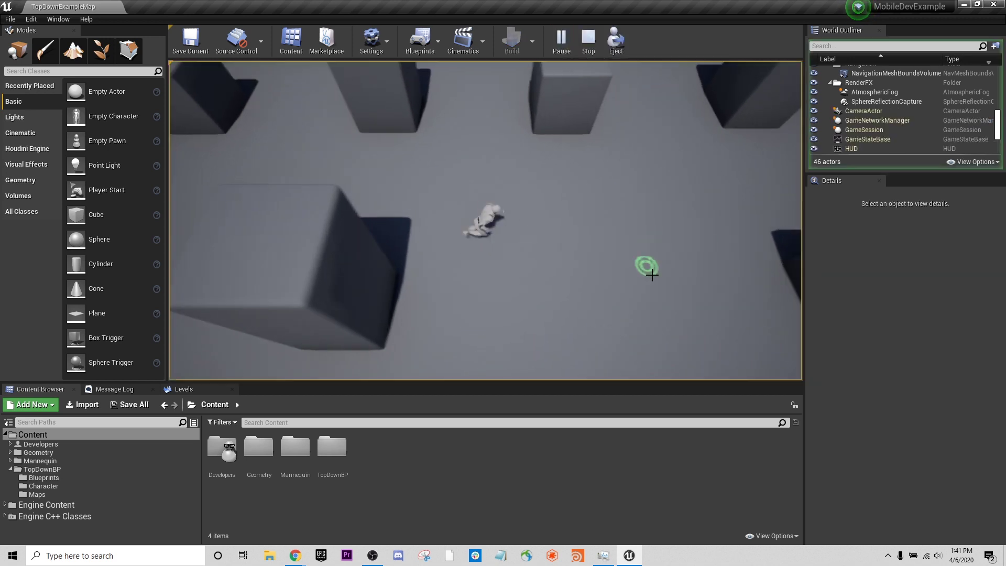
click(420, 309)
click(330, 191)
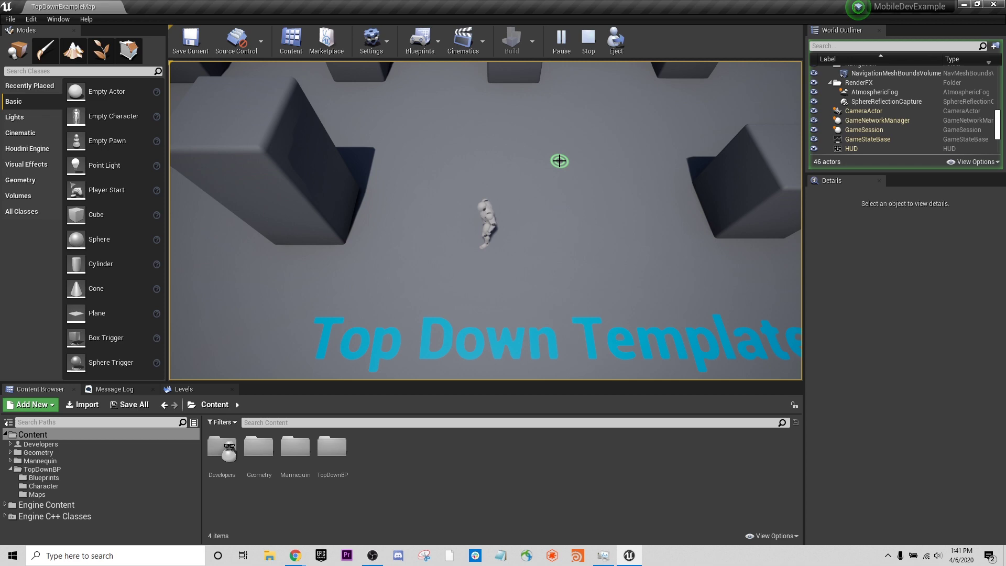
key(Escape)
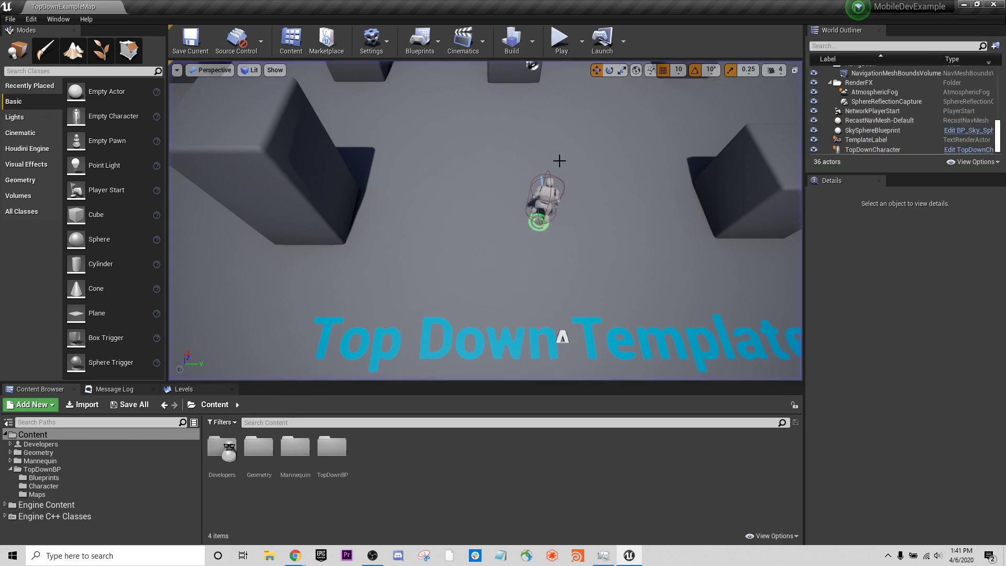
right_drag(523, 291, 515, 277)
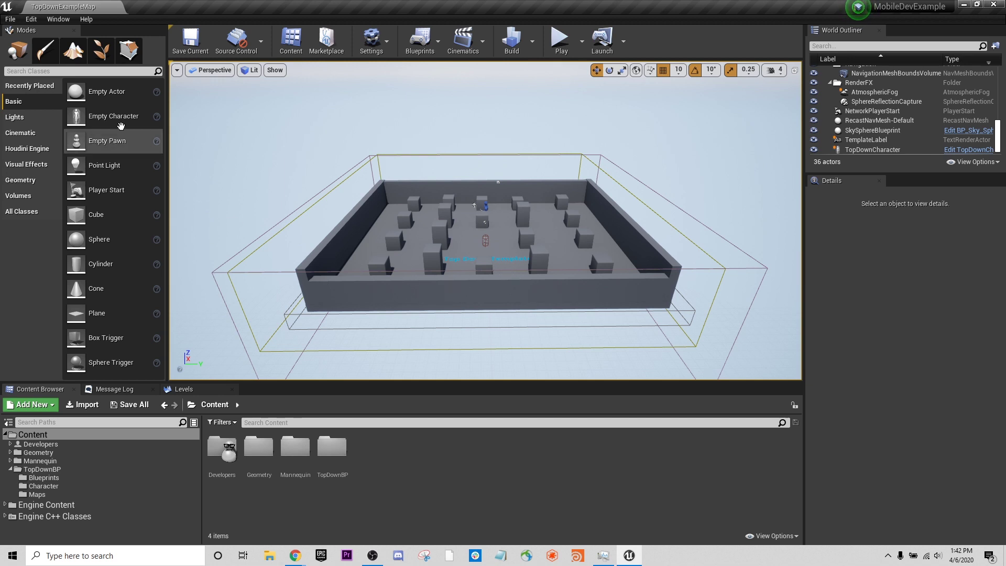
Step: Try to package the project for Android
click(11, 19)
mouse_move(81, 284)
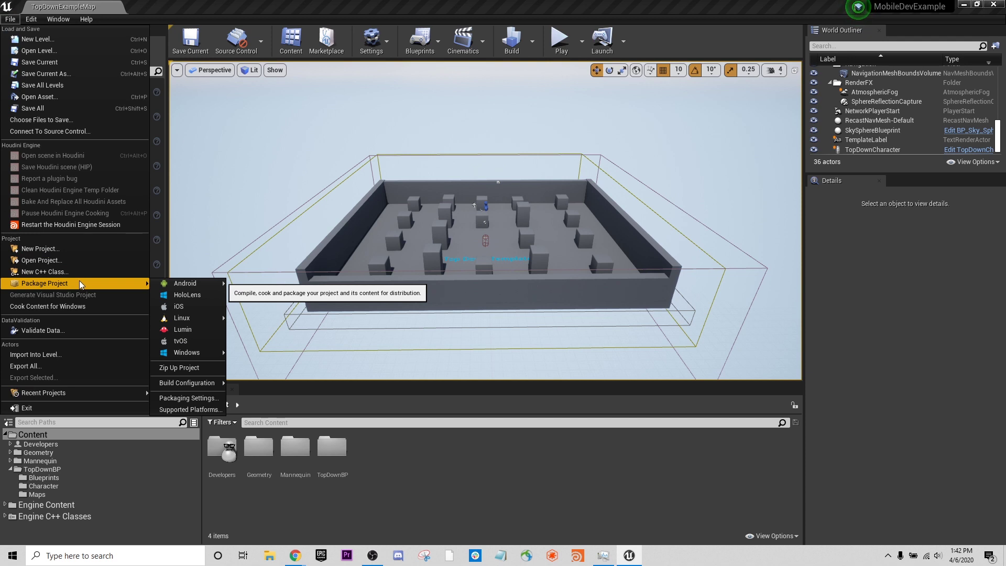
mouse_move(201, 284)
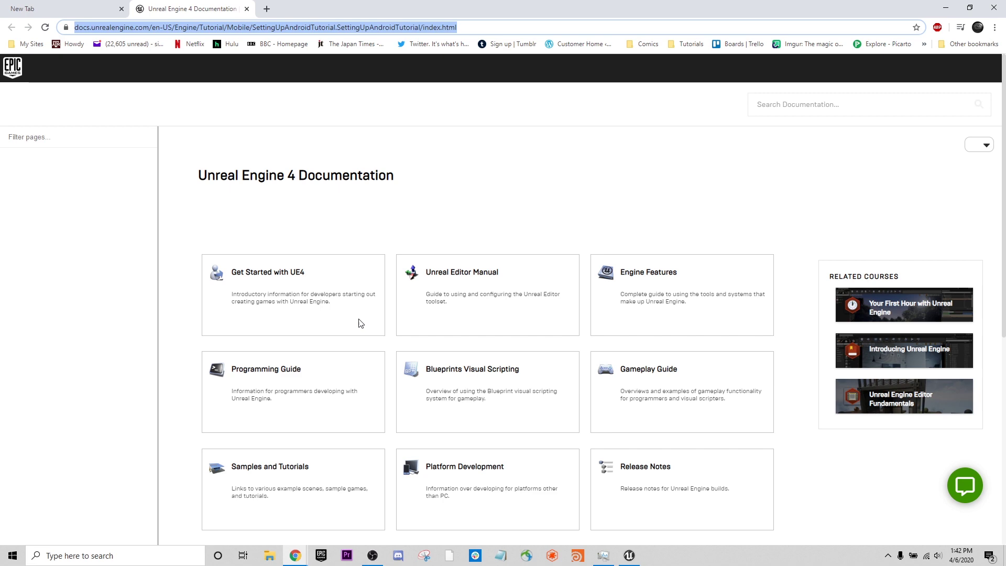
Step: Switch back to Unreal Editor, open the Output Log to view its messages, and return to the Content Browser
click(630, 557)
click(113, 390)
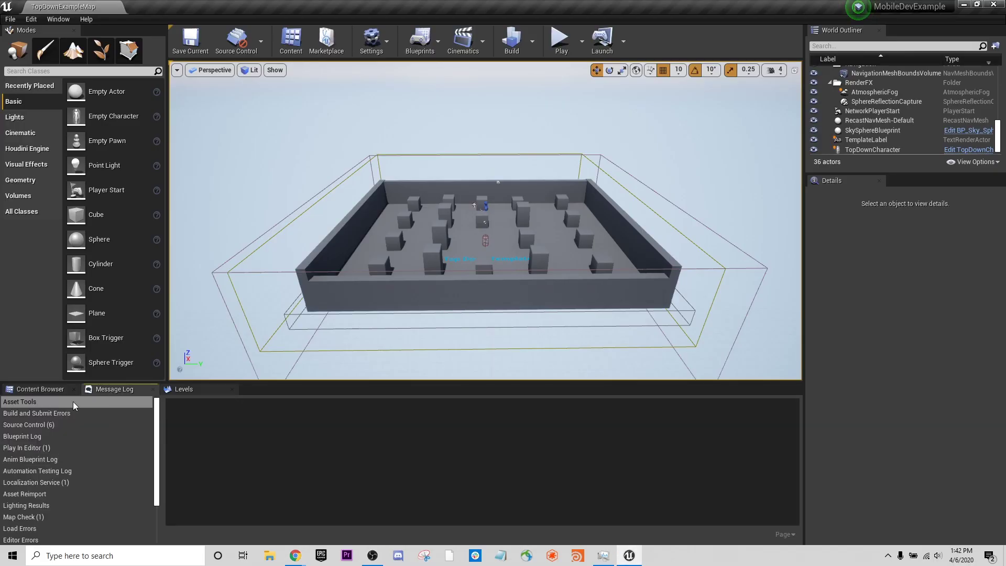
click(51, 388)
click(59, 19)
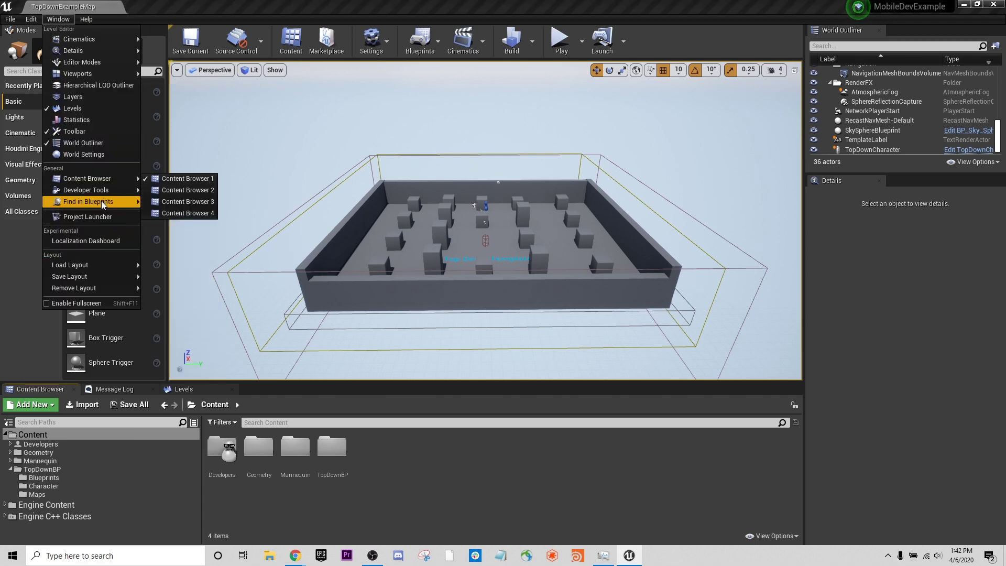
mouse_move(104, 188)
click(182, 283)
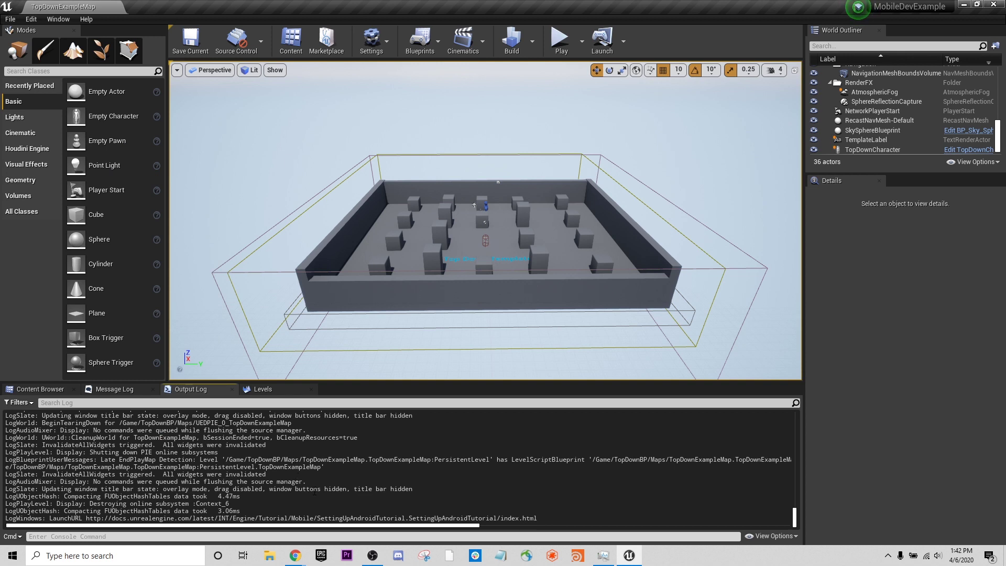
click(52, 389)
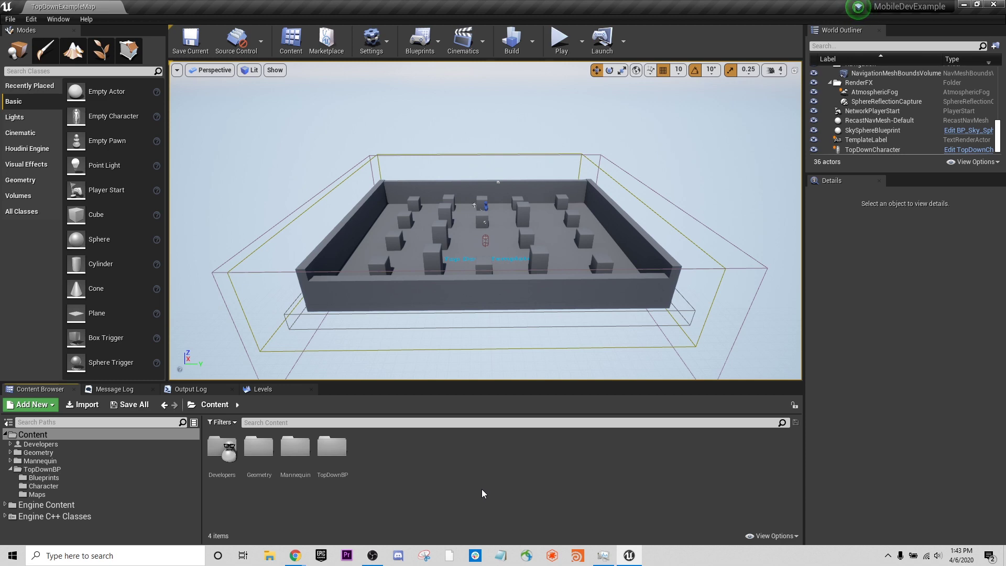
Step: Switch to the Unreal Engine documentation in Chrome, open the Android Quick Start page and read its Android Development Prerequisites
mouse_move(296, 554)
click(350, 532)
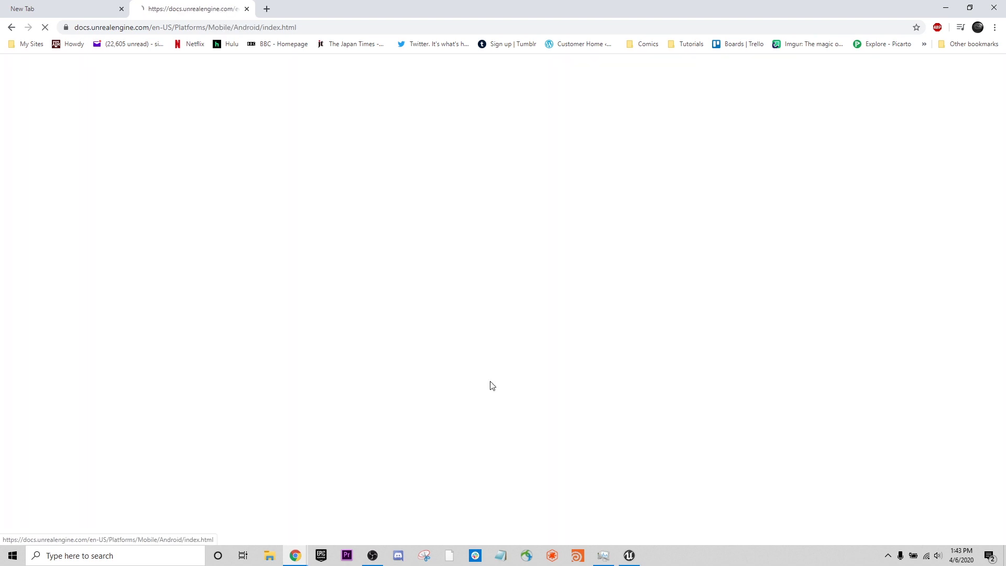
scroll(313, 323, down, 2)
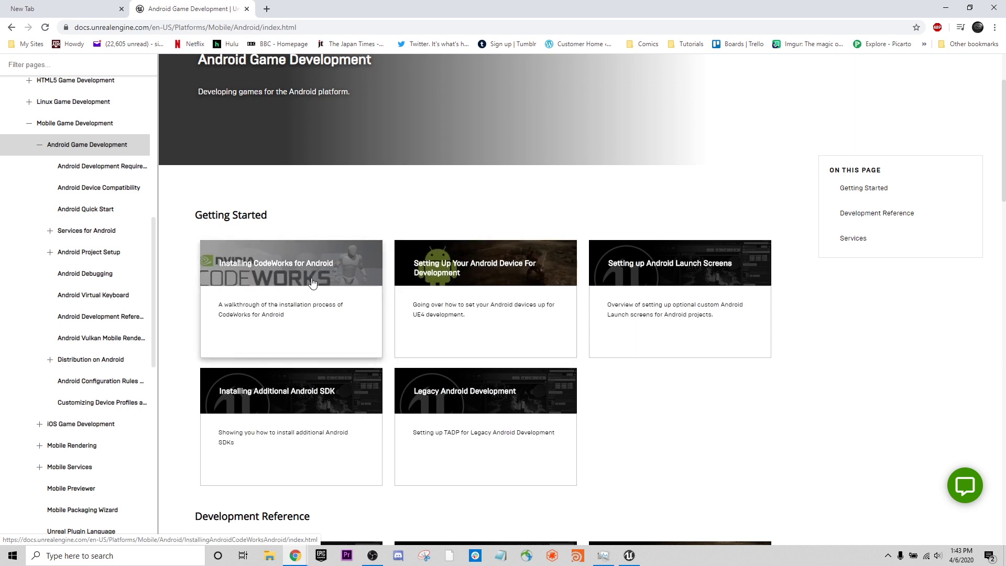
click(102, 210)
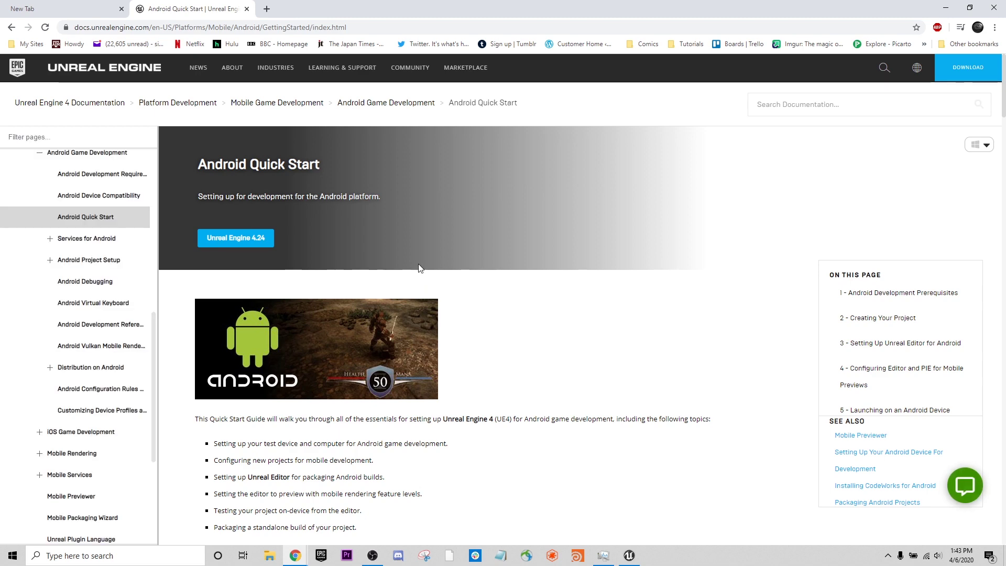
scroll(445, 231, down, 3)
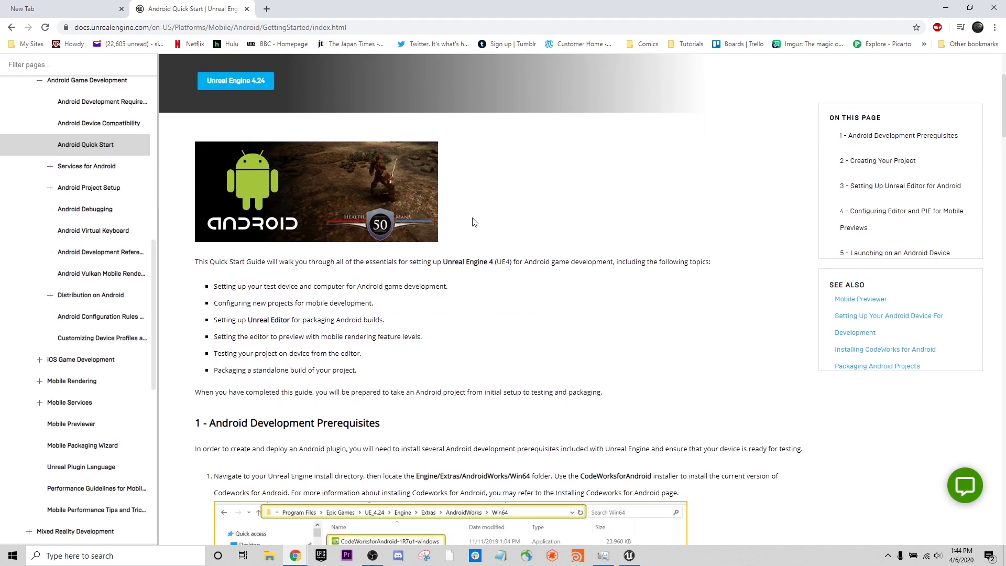
scroll(473, 222, down, 1)
scroll(473, 222, down, 1)
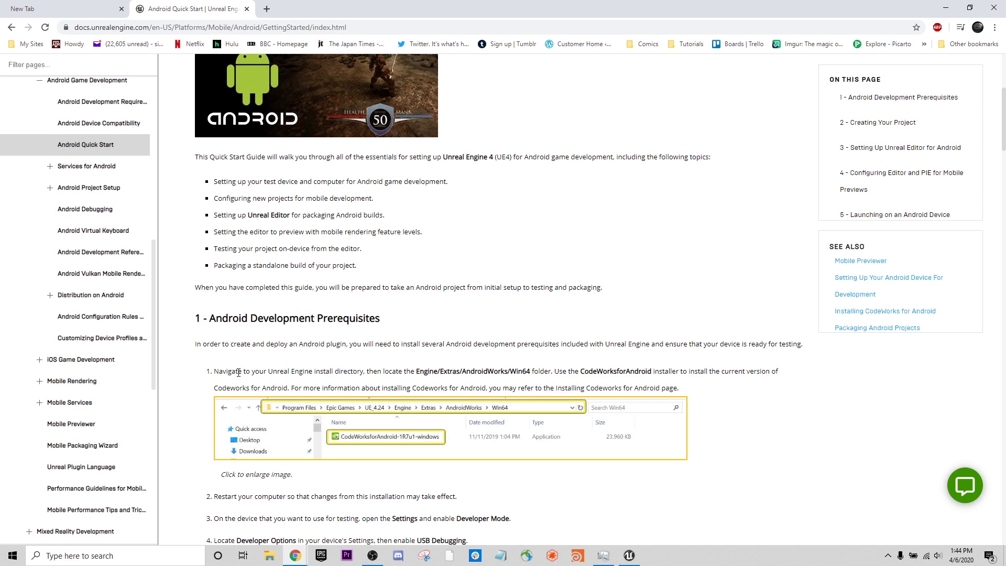
scroll(332, 202, down, 1)
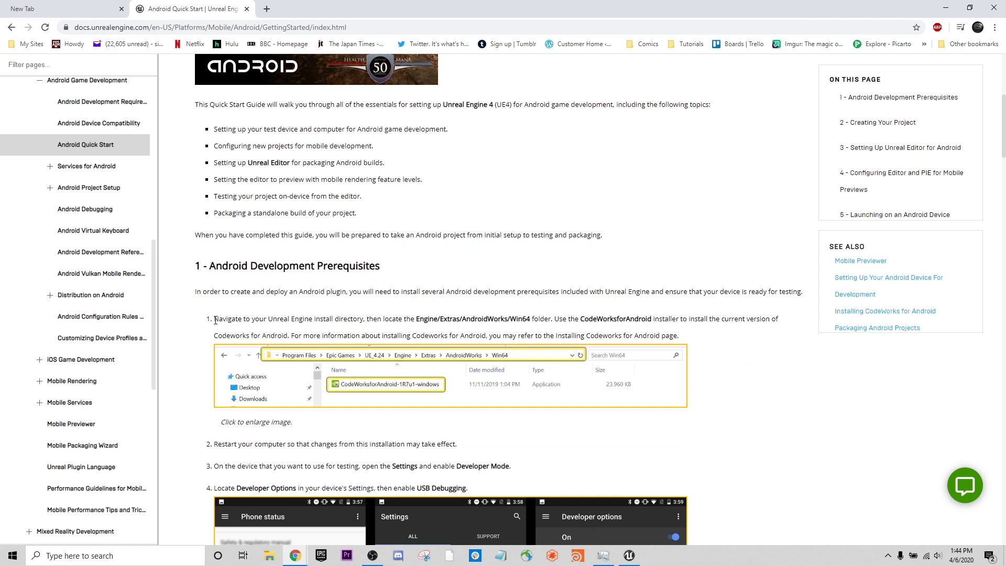
drag(213, 319, 371, 315)
click(372, 315)
Step: Switch to File Explorer and open the folder C:\Unreal Engine\UE_4.24\Engine\Extras\AndroidWorks\Win64
click(270, 556)
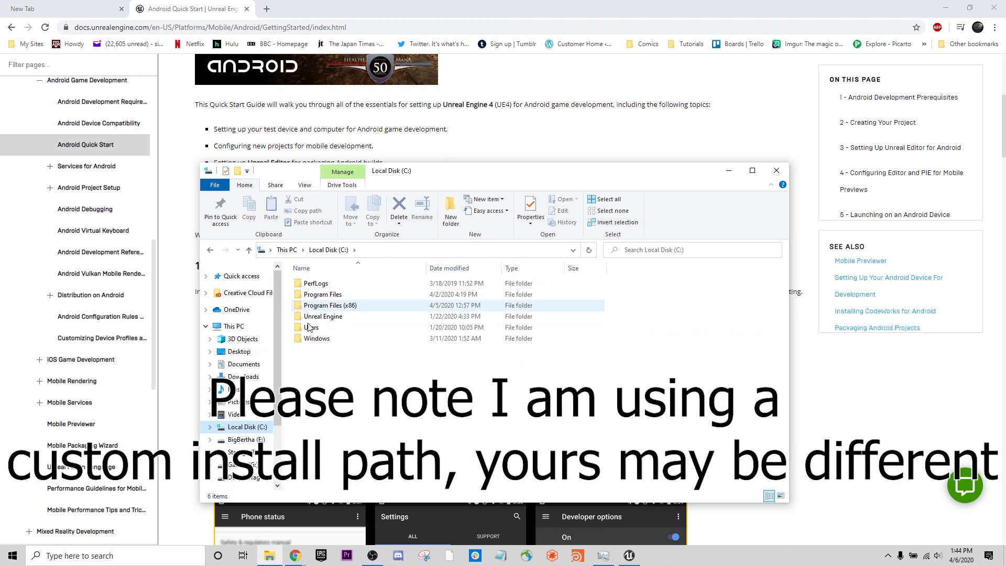
click(324, 318)
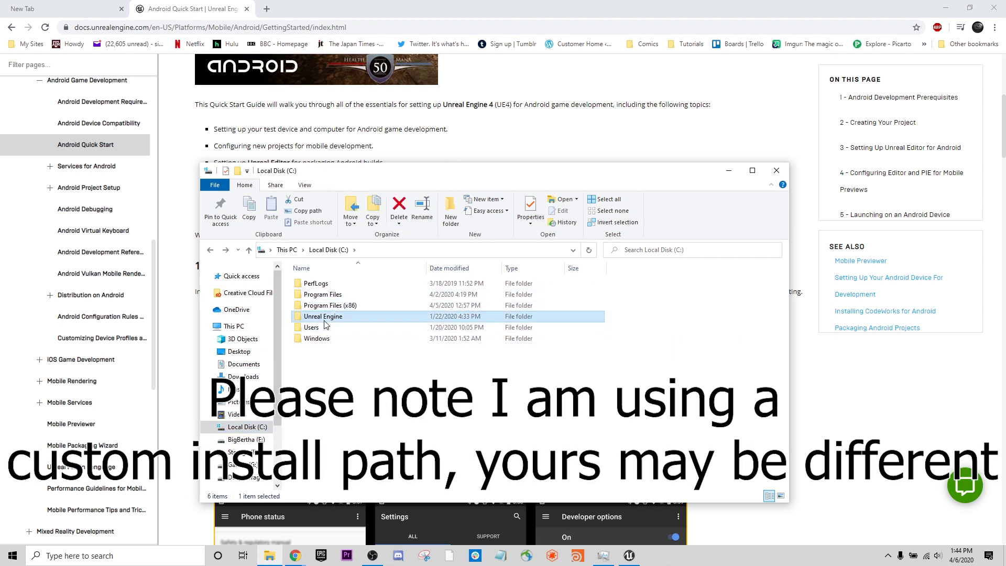
double_click(325, 322)
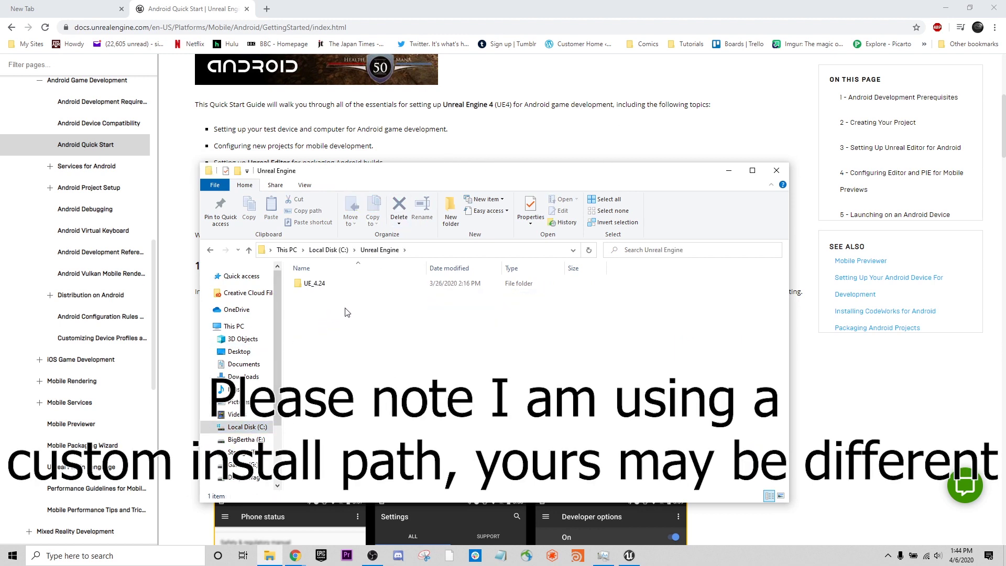
double_click(316, 284)
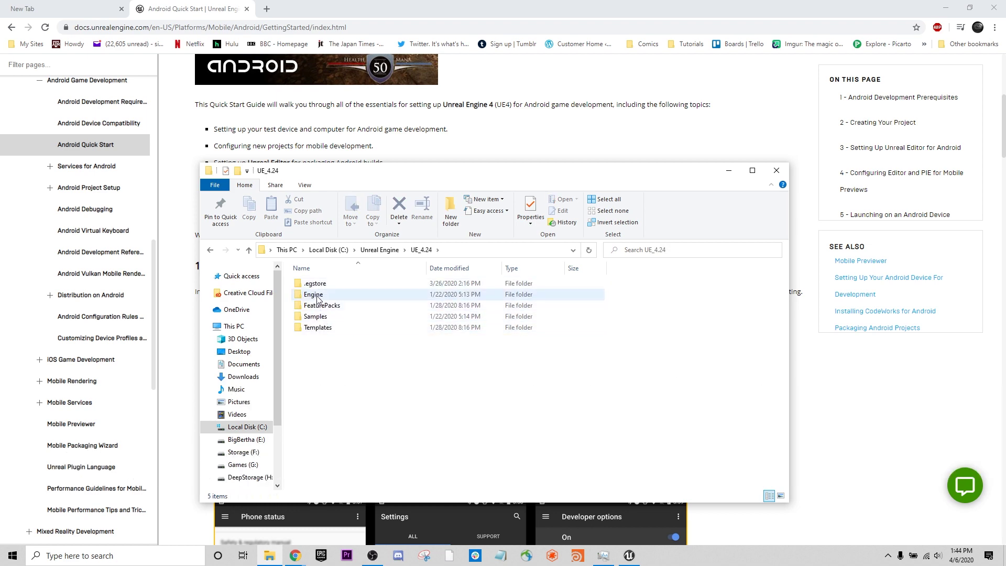
drag(418, 183, 399, 74)
key(e)
key(Return)
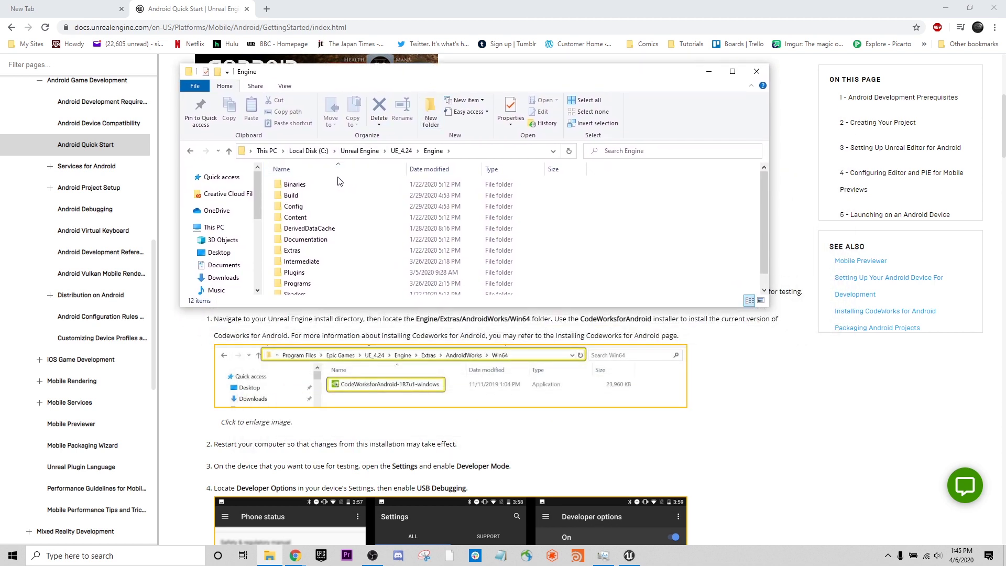
double_click(292, 249)
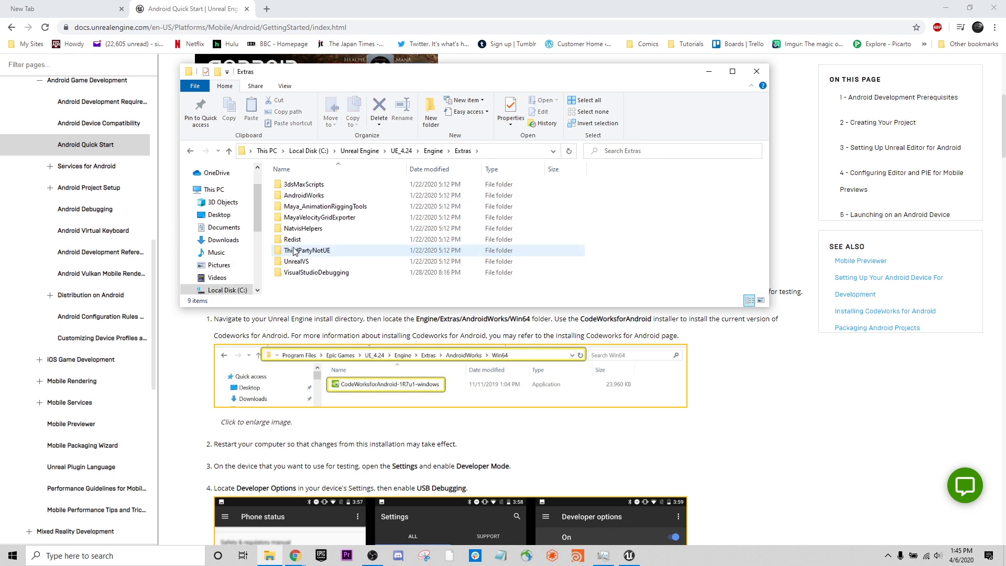
double_click(289, 196)
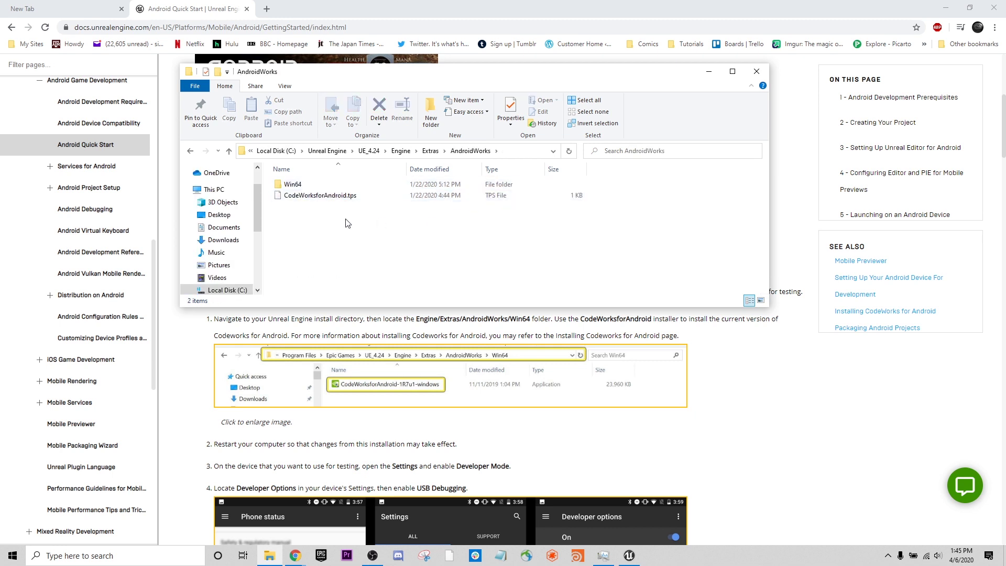
double_click(292, 184)
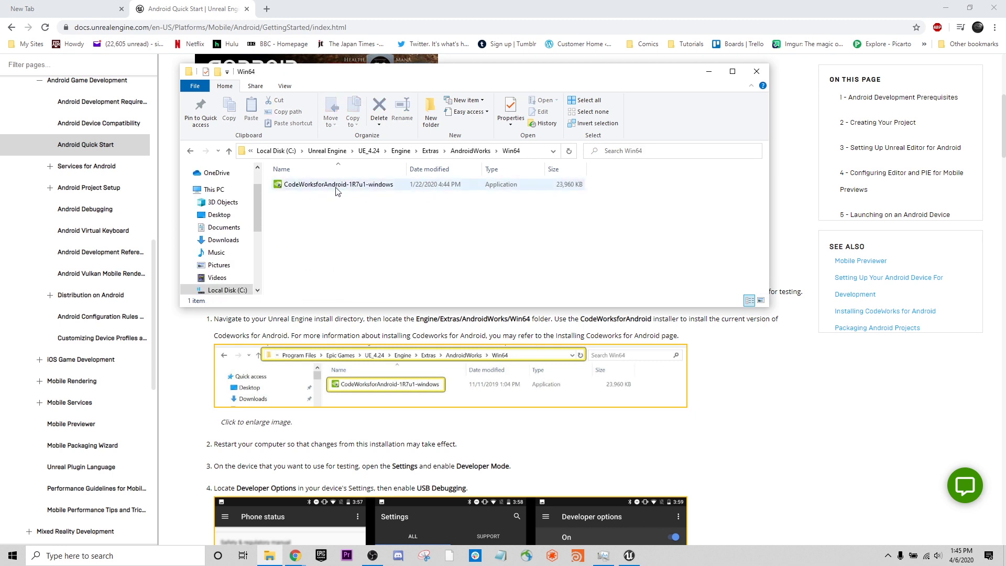
Step: Run the CodeWorksforAndroid-1R7u1-windows installer, keeping the default directories and disabling usage collection
double_click(354, 186)
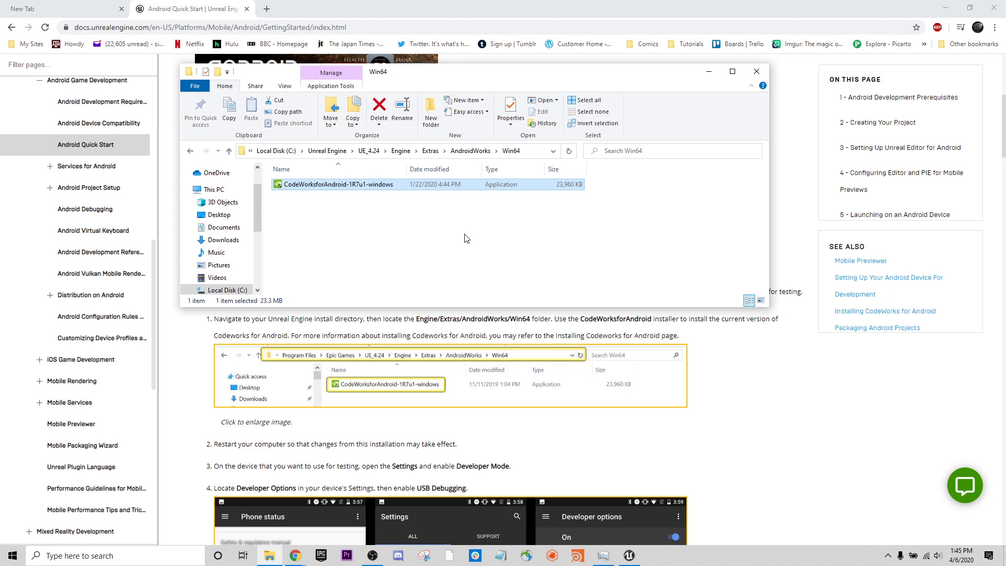
drag(304, 55, 459, 122)
click(615, 415)
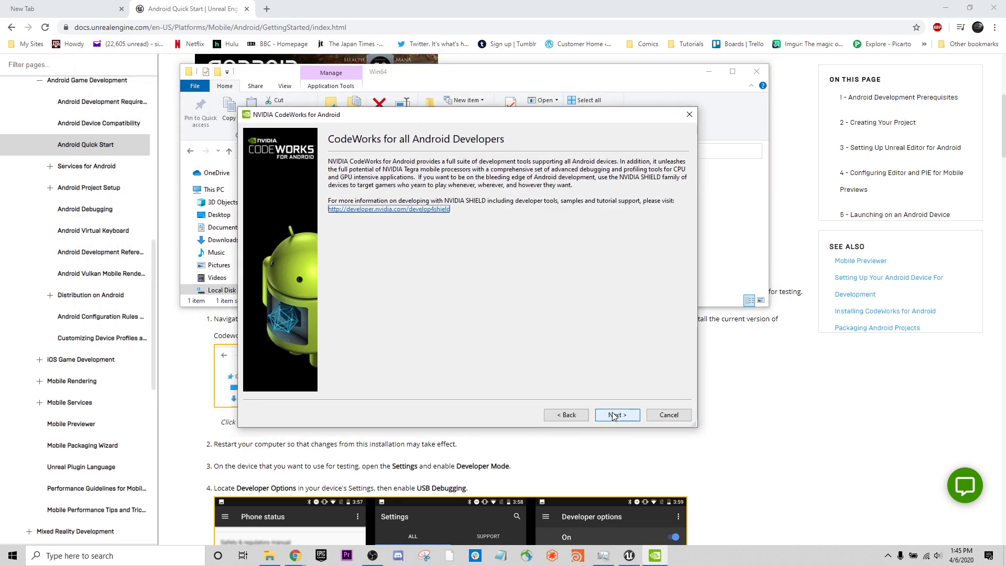
click(612, 416)
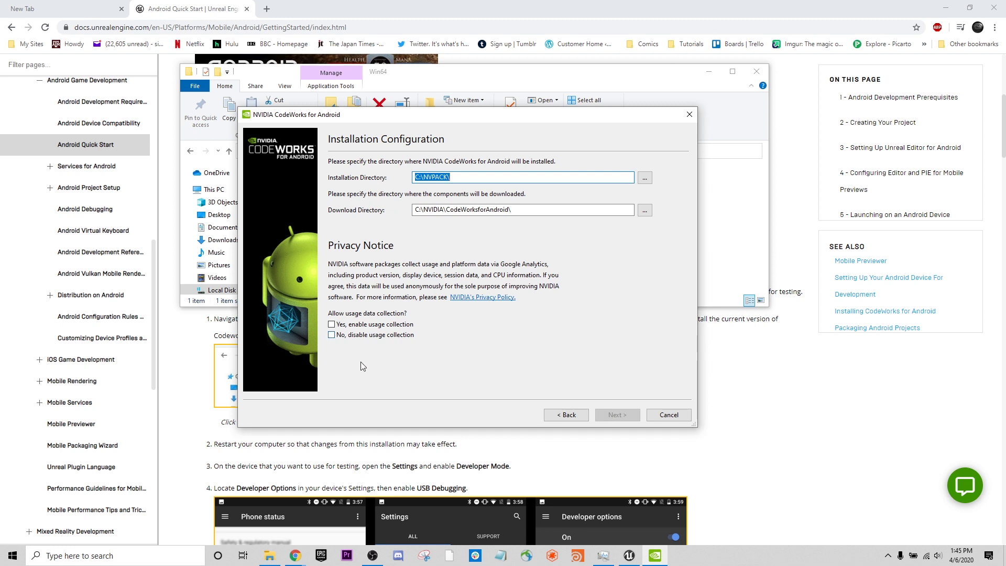
click(332, 336)
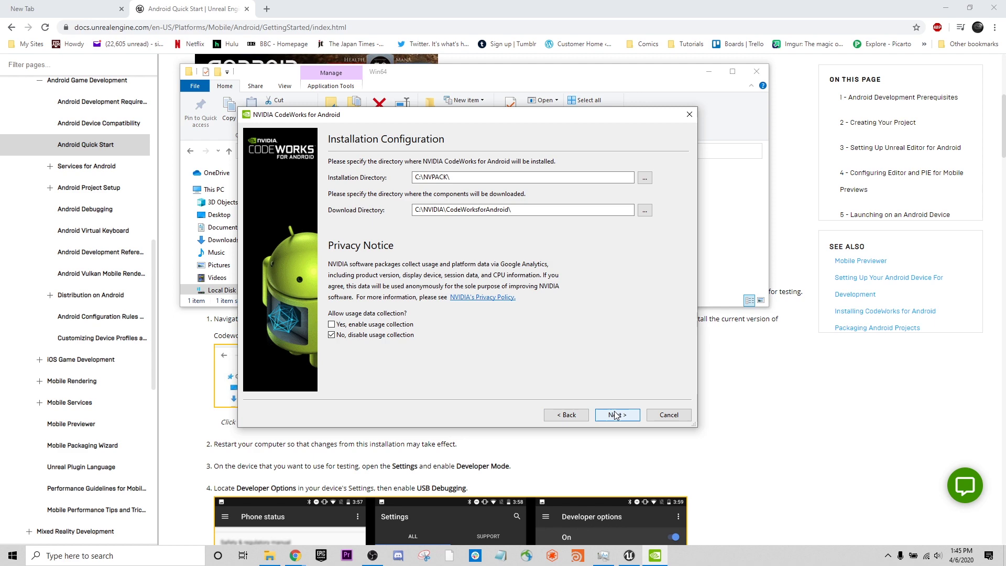
click(616, 415)
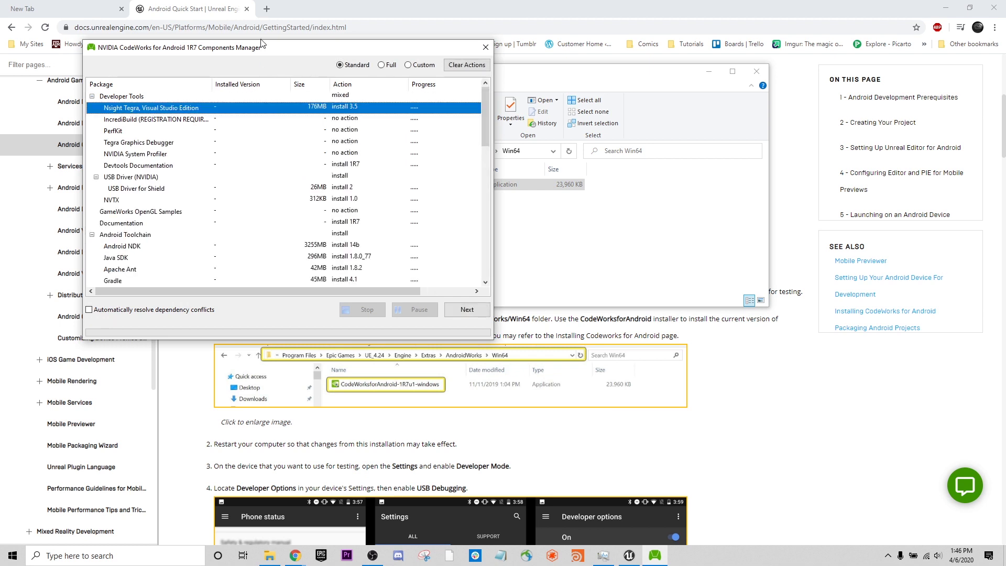
Step: Install the Standard set of CodeWorks components with all license agreements accepted, and proceed to the installer's final page
drag(269, 56, 420, 131)
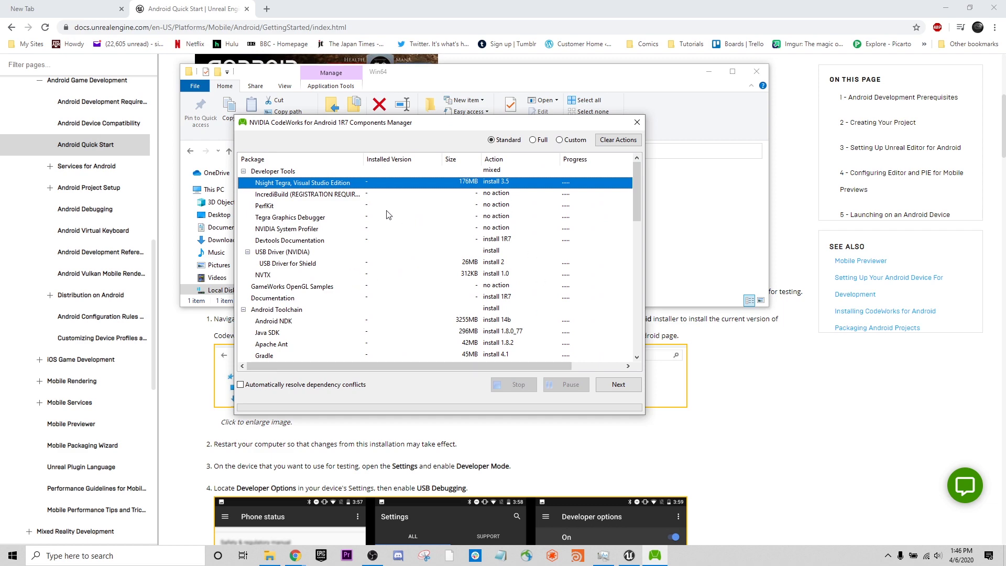
scroll(388, 215, down, 12)
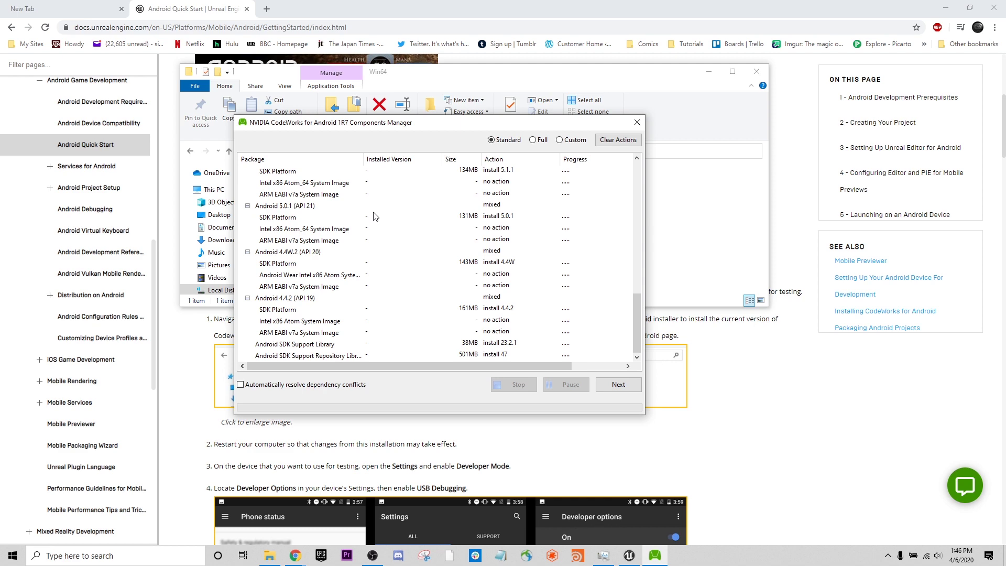
scroll(401, 220, up, 12)
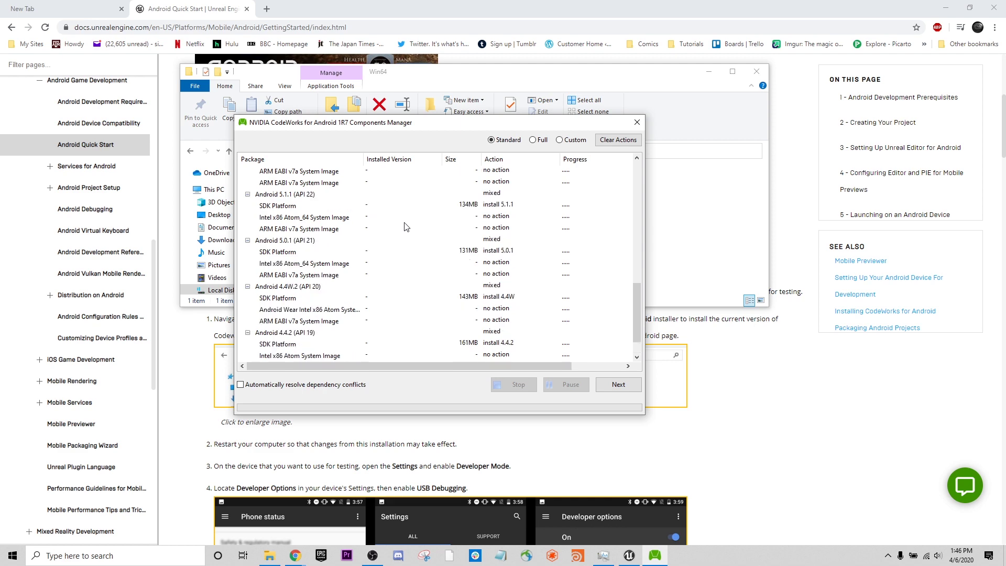
click(619, 385)
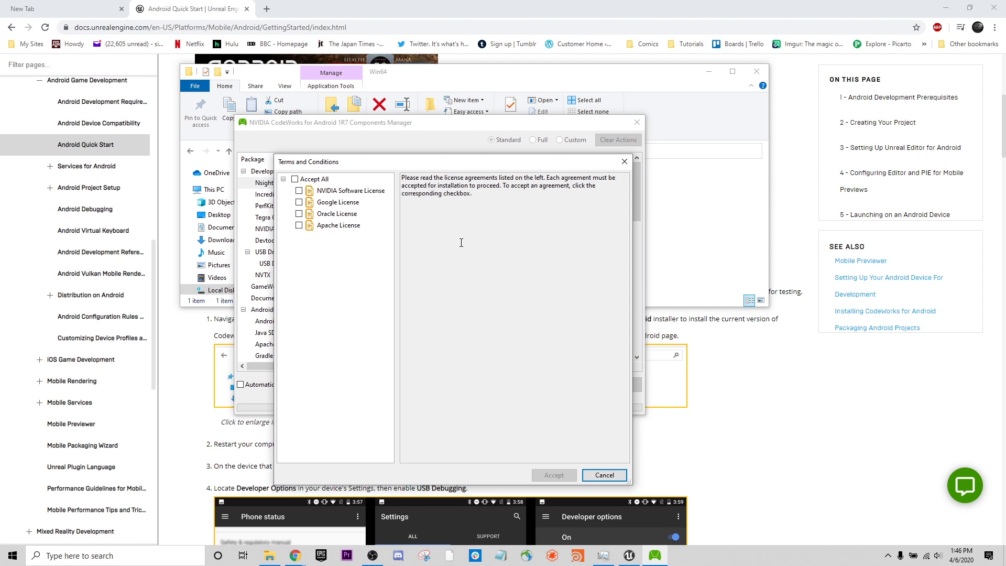
click(295, 179)
click(554, 474)
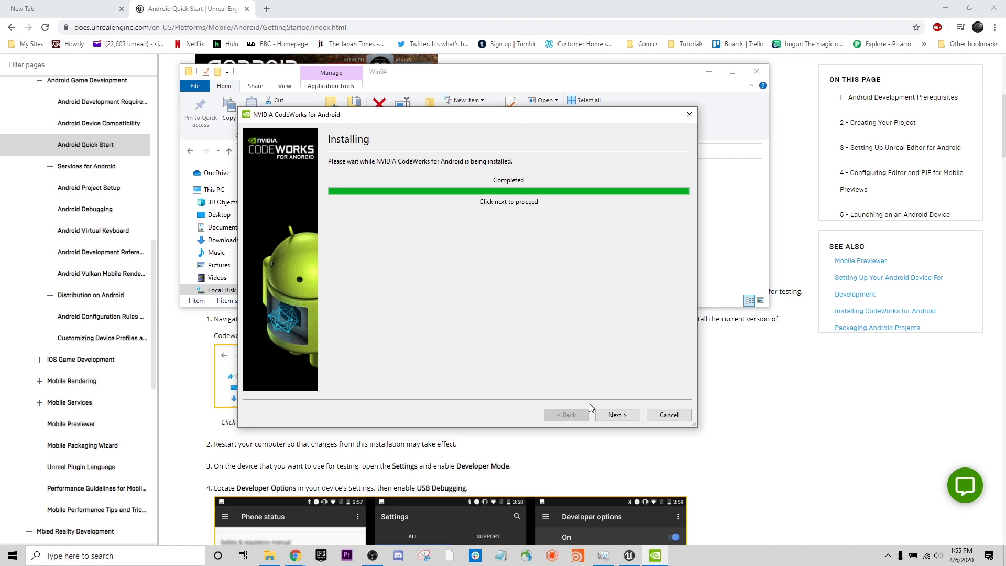
click(617, 414)
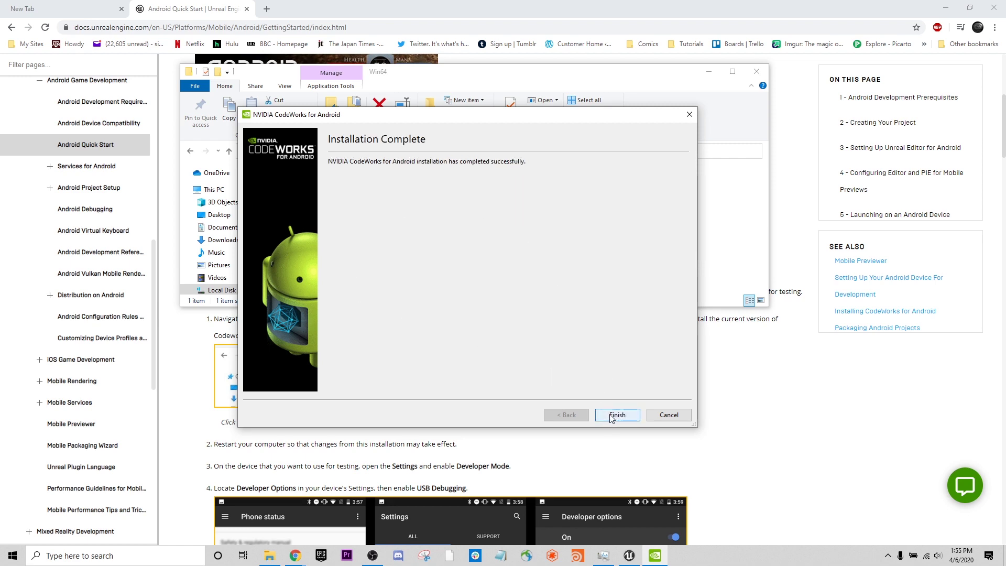
Step: Finish the CodeWorks installer, switch to the Unreal Editor and search the Project Settings for "sdk"
click(611, 415)
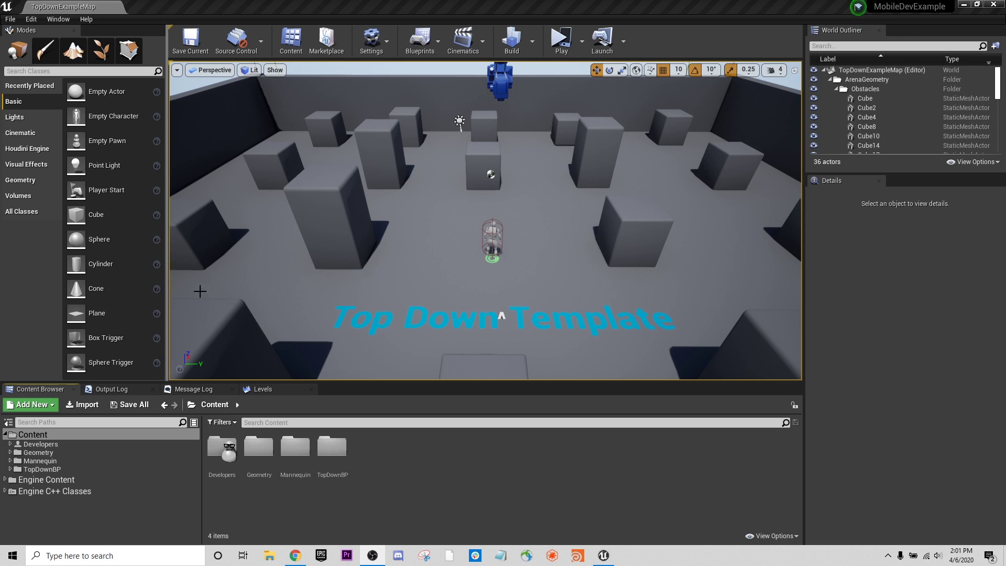
click(31, 19)
click(66, 167)
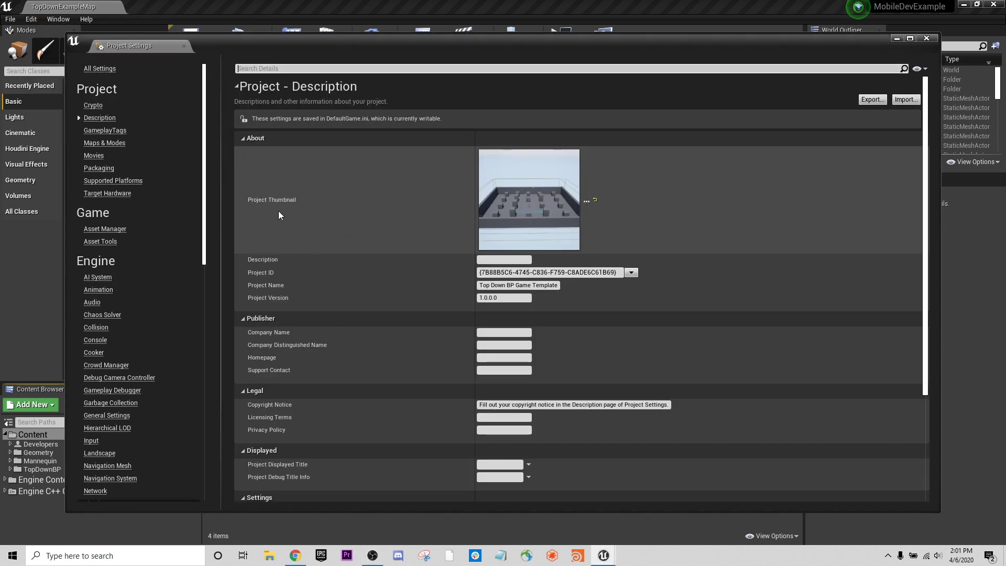
scroll(118, 279, down, 5)
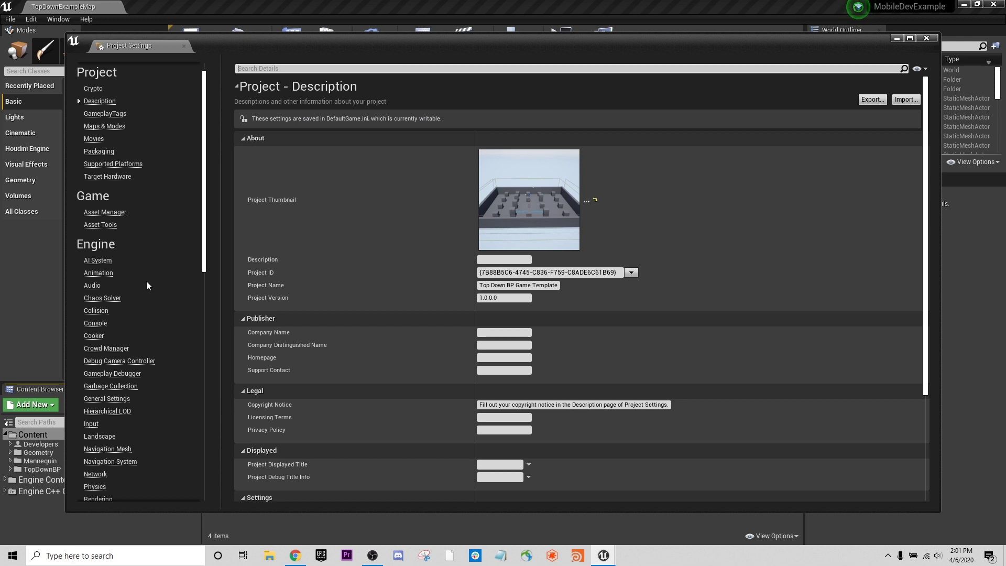
click(317, 69)
text(sdk)
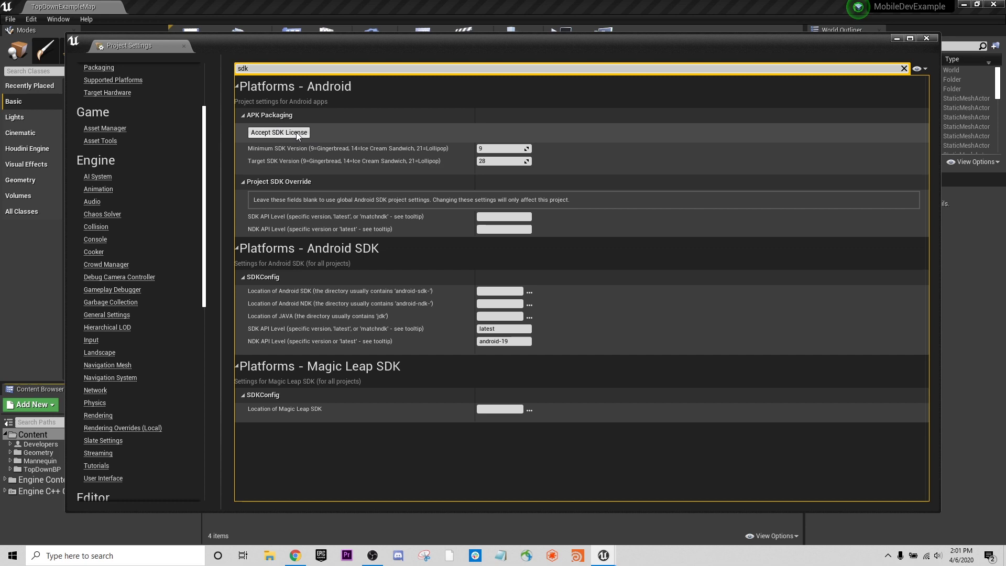
Step: Accept the Android SDK license agreement under APK Packaging in the Android project settings
click(296, 132)
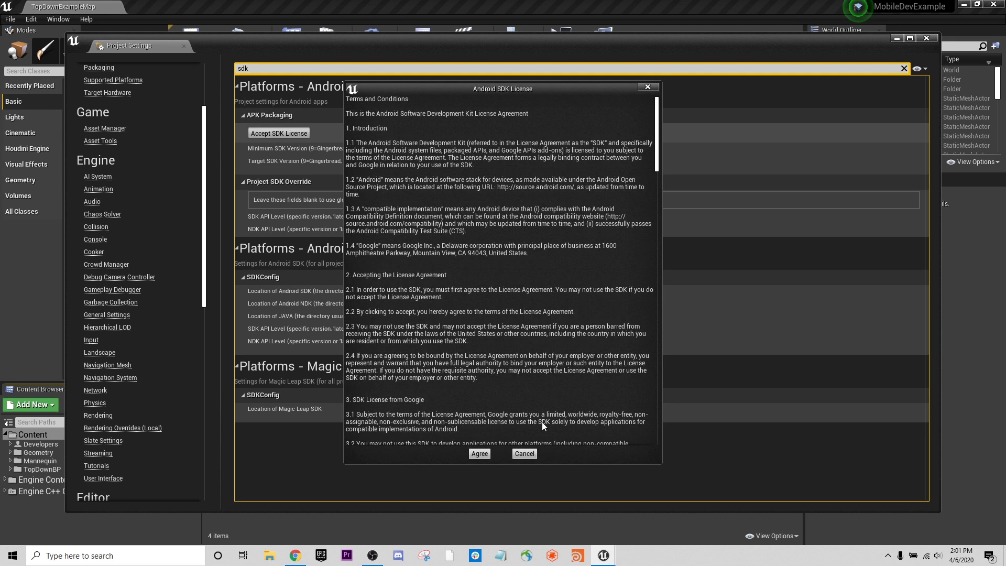
scroll(450, 288, down, 6)
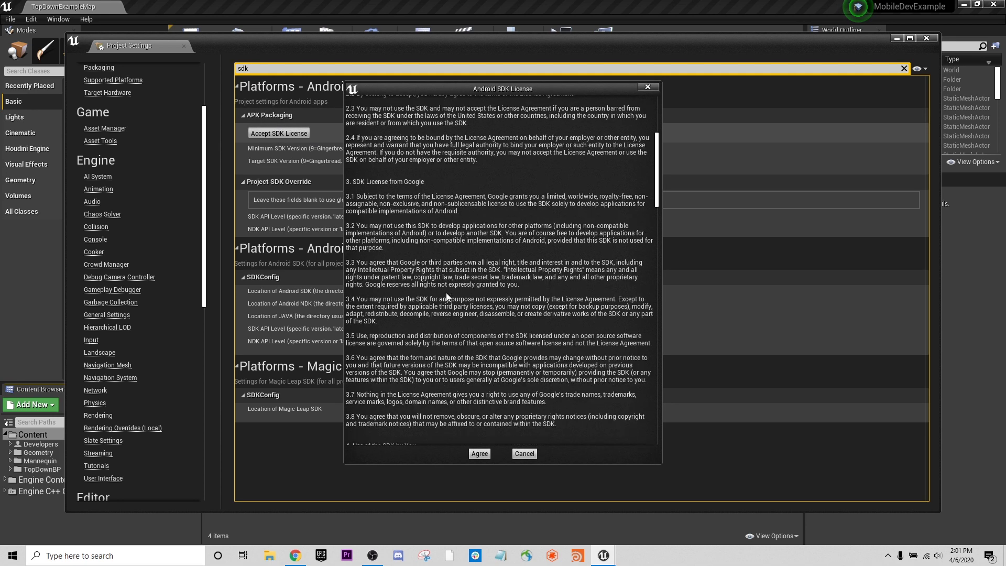
drag(659, 173, 674, 415)
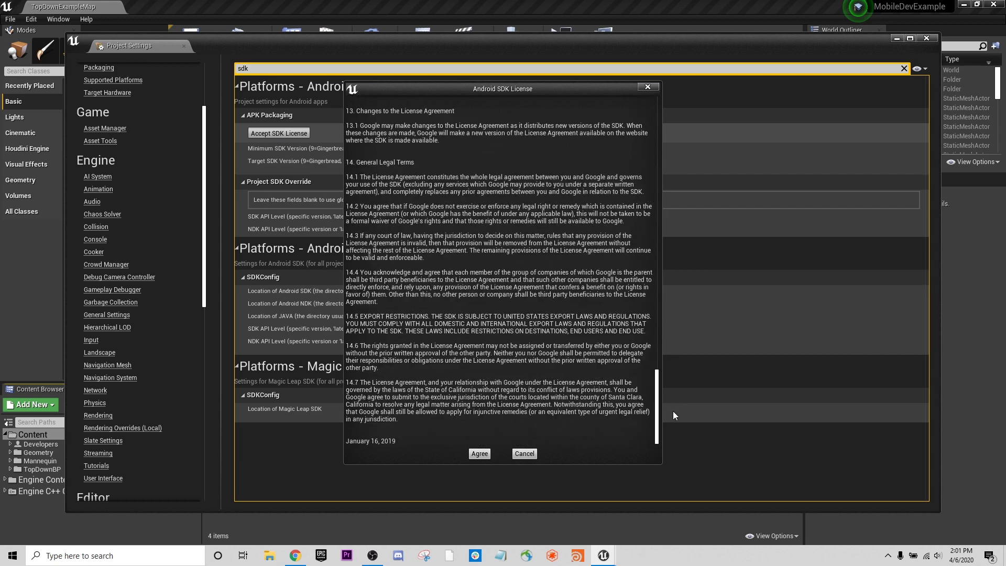
click(485, 454)
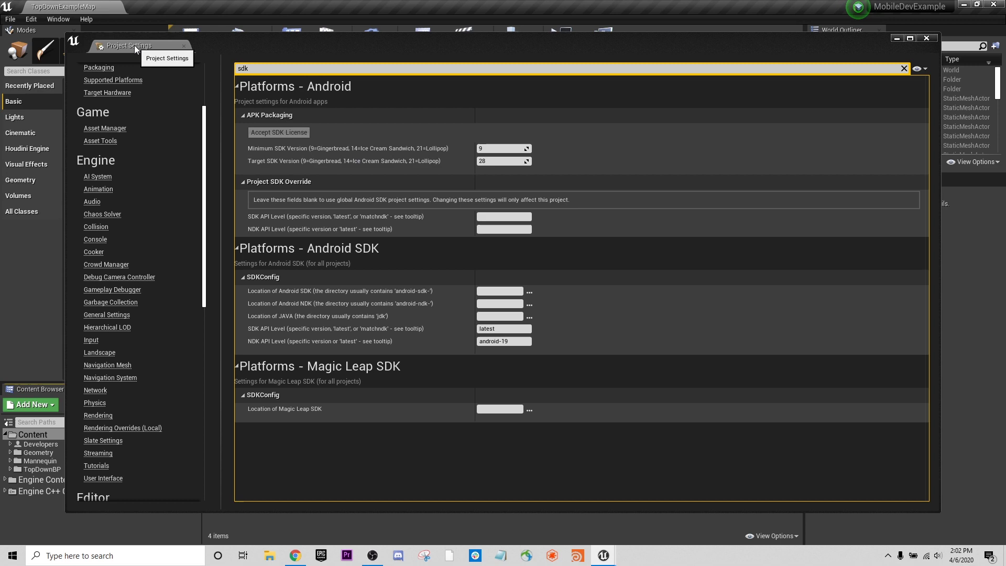
Step: Dock the Project Settings beside the TopDownExampleMap level, return to the level and show the Message Log
drag(134, 45, 157, 7)
click(65, 7)
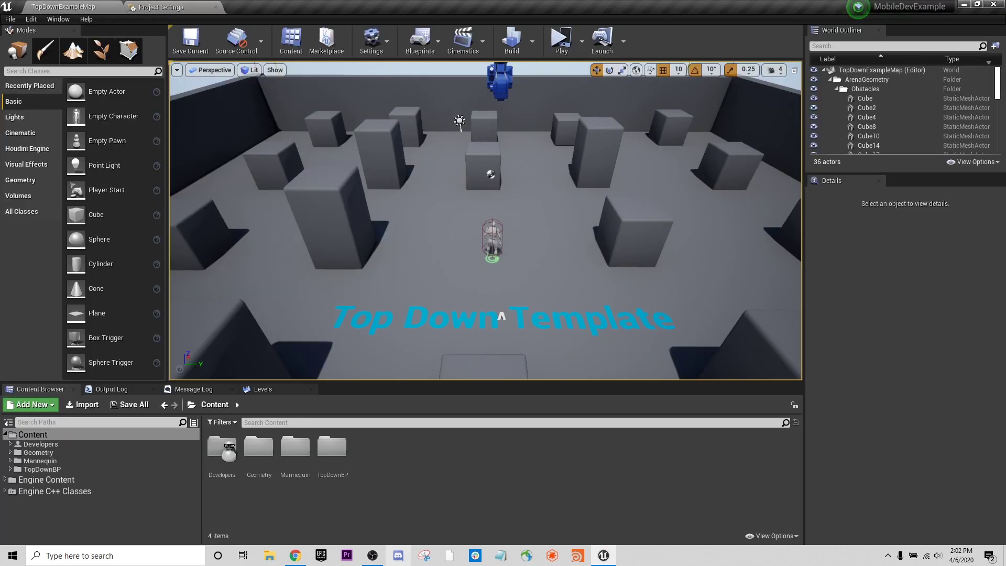
click(191, 390)
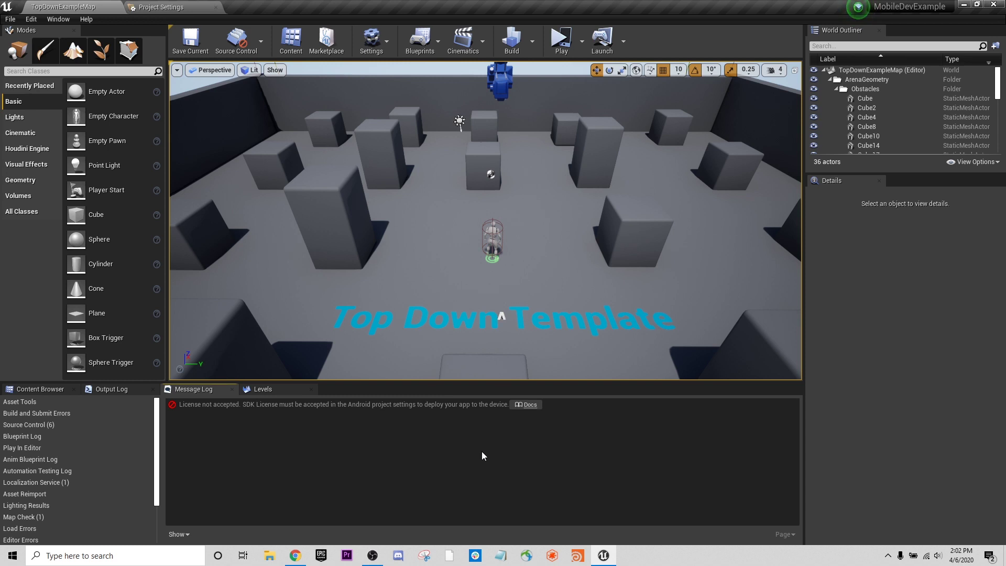
Step: Play the level in the Selected Viewport mode and stop the play session
click(581, 41)
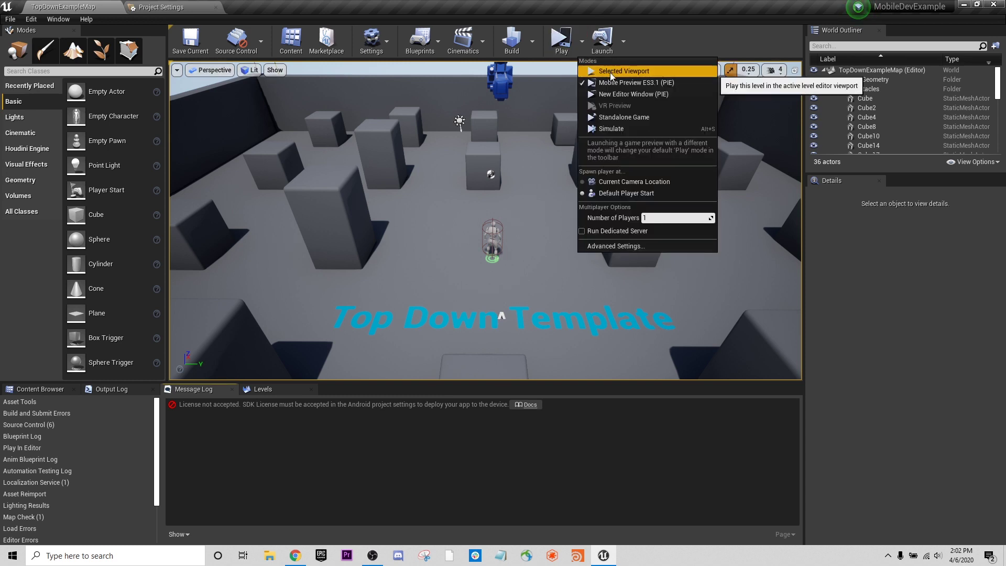
click(612, 71)
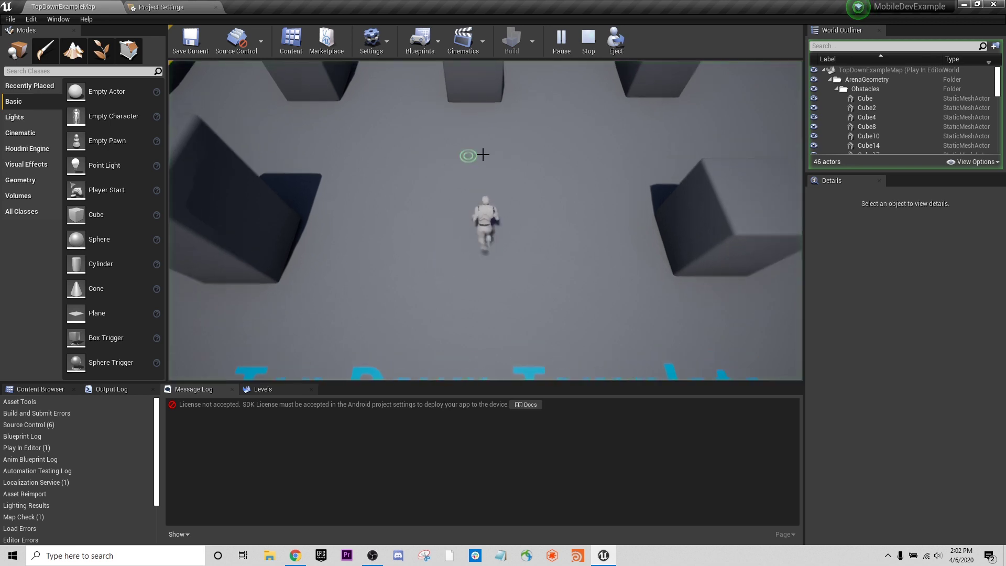
click(588, 38)
Step: Review the available play modes, including Mobile Preview ES3.1, and the device options for launching the project
click(581, 41)
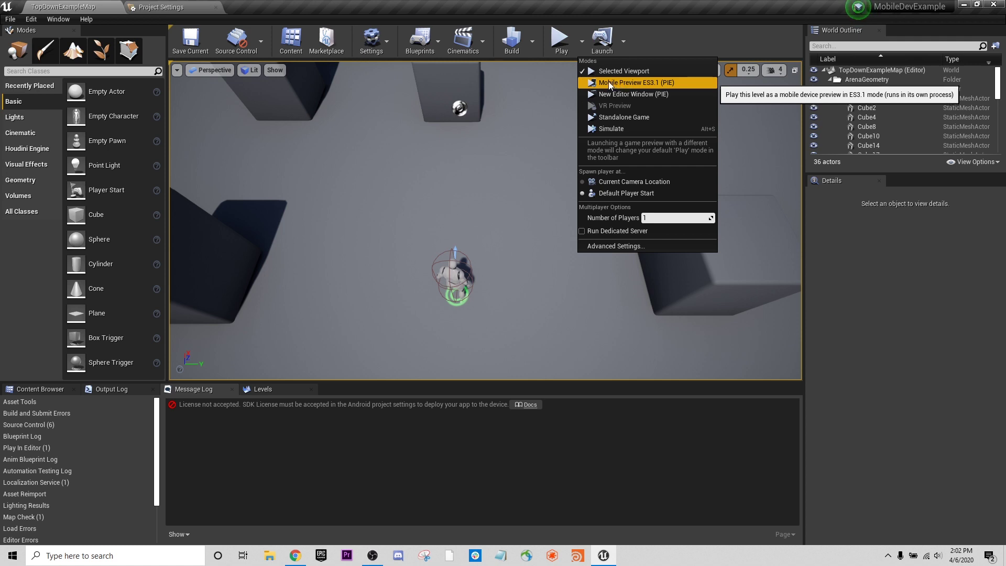
click(630, 49)
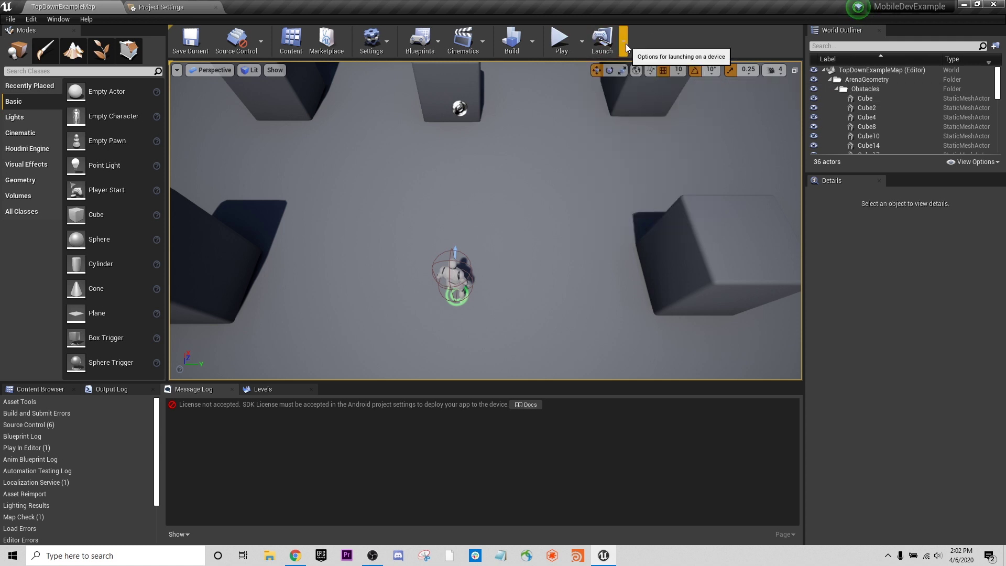
click(624, 41)
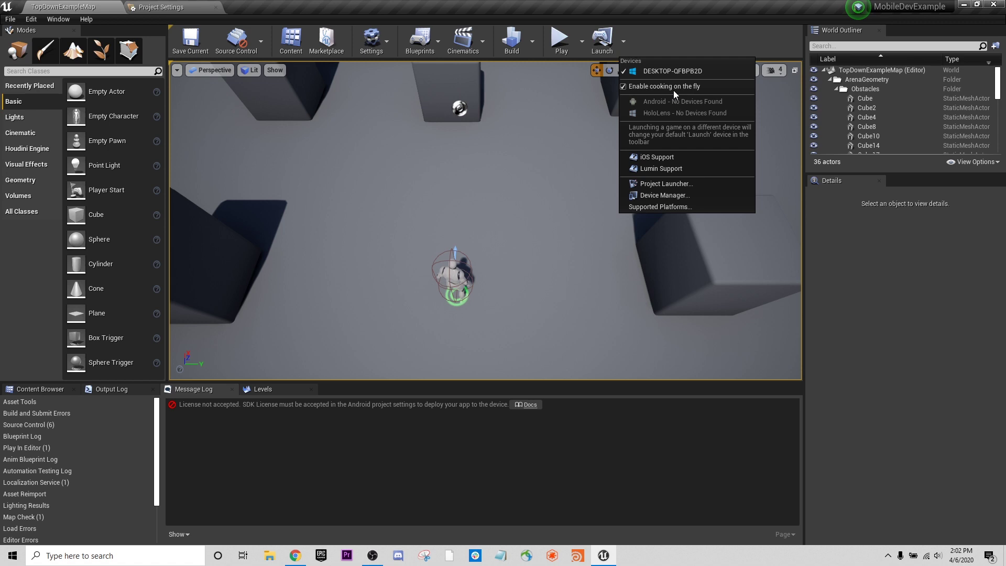
click(655, 46)
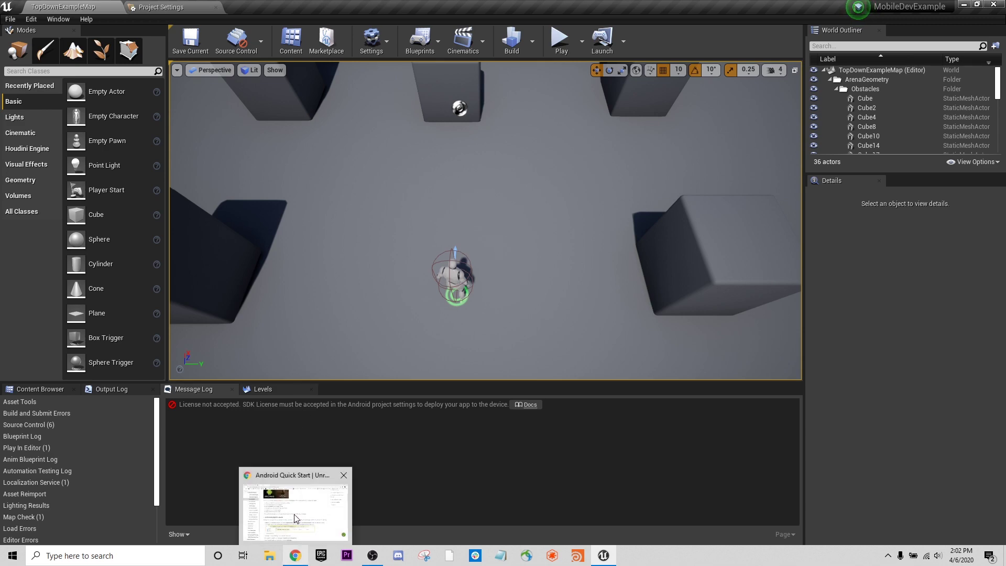
Step: Switch to the Android Quick Start page in Chrome and read the prerequisites on restarting, Developer Mode, USB Debugging and device drivers
click(295, 557)
scroll(446, 305, down, 1)
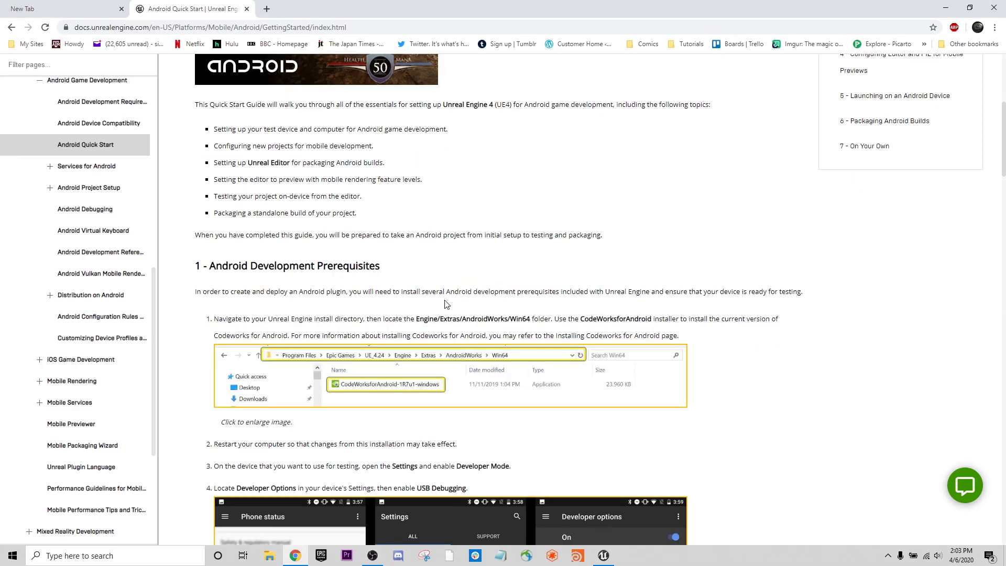
scroll(446, 305, down, 2)
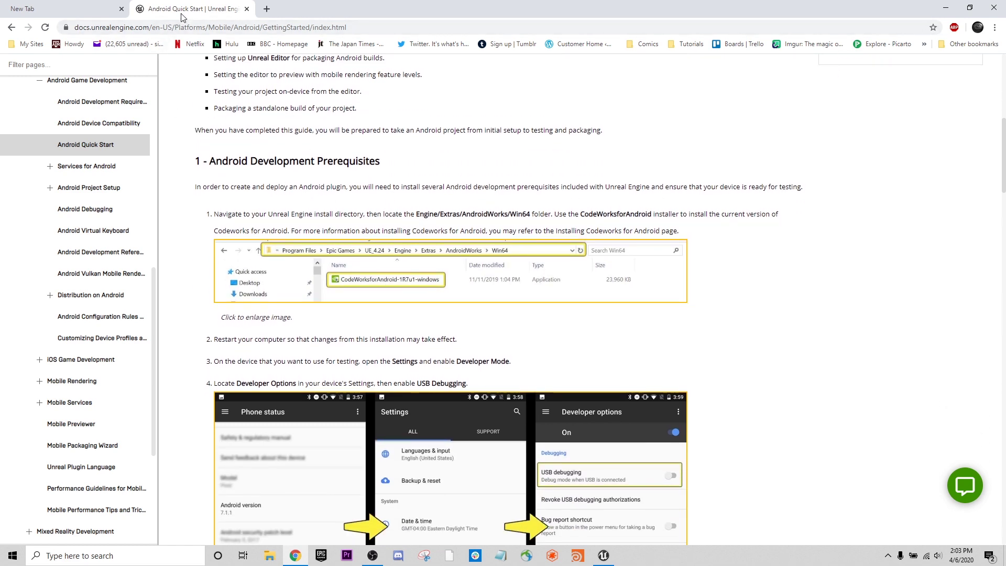
scroll(296, 198, down, 2)
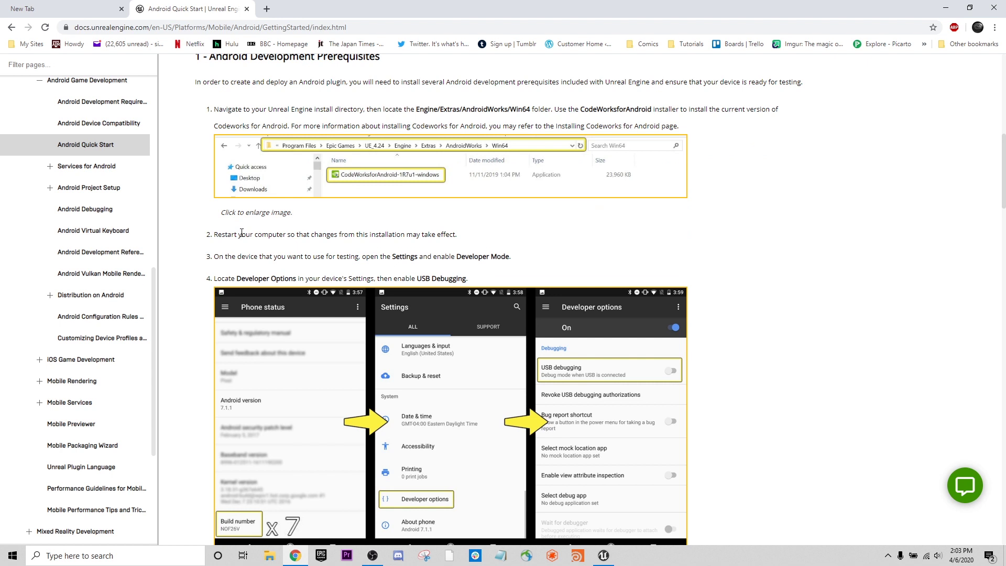
scroll(241, 232, down, 1)
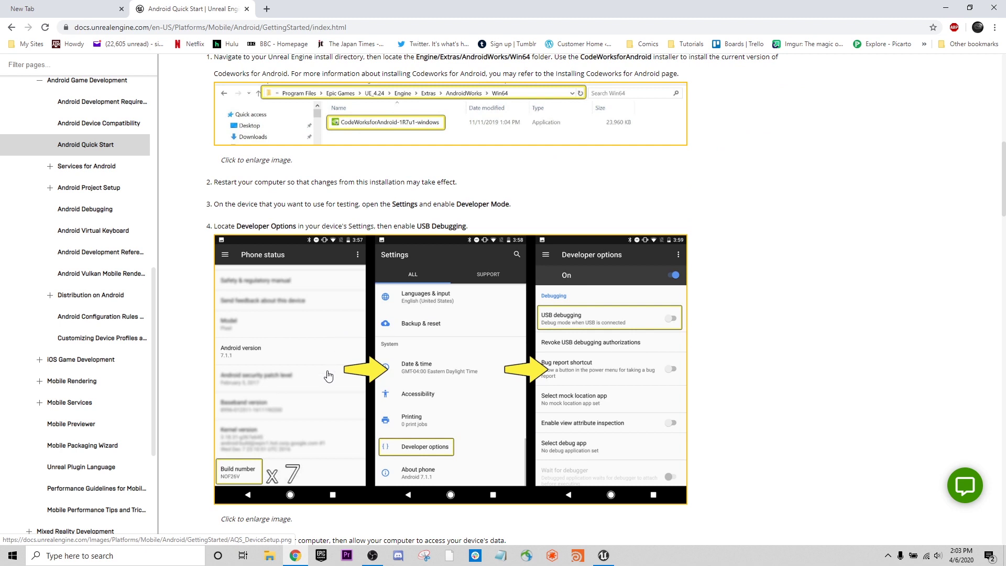
scroll(331, 373, down, 1)
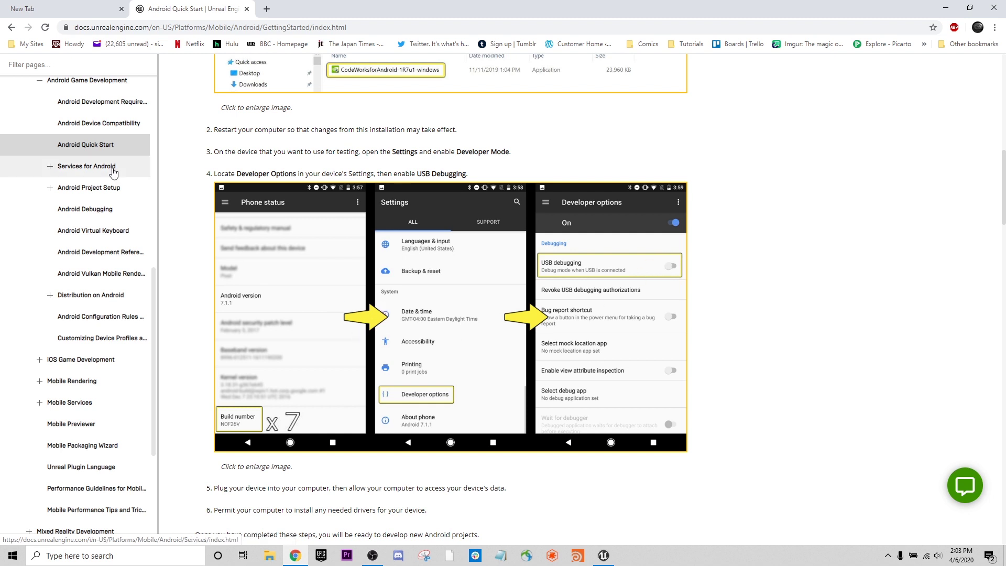
scroll(453, 275, down, 2)
scroll(453, 275, down, 1)
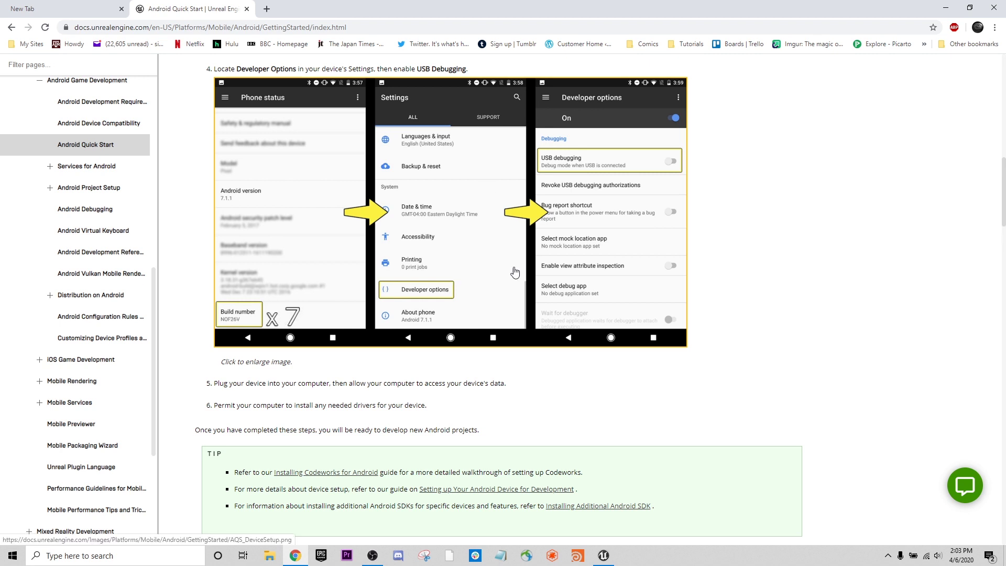
Step: Switch back to the Unreal Editor and start packaging the project for Android (ETC2)
click(602, 556)
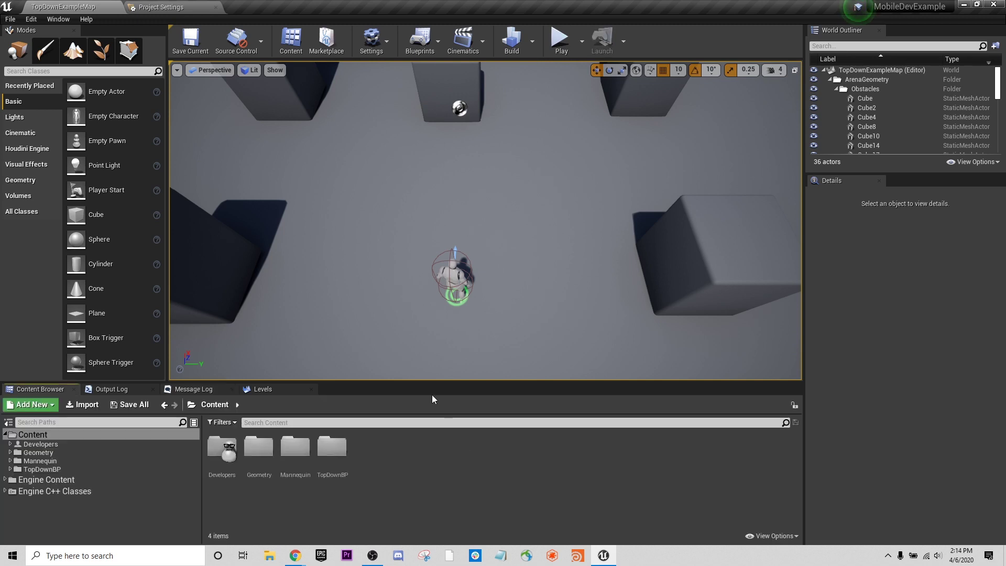
click(10, 19)
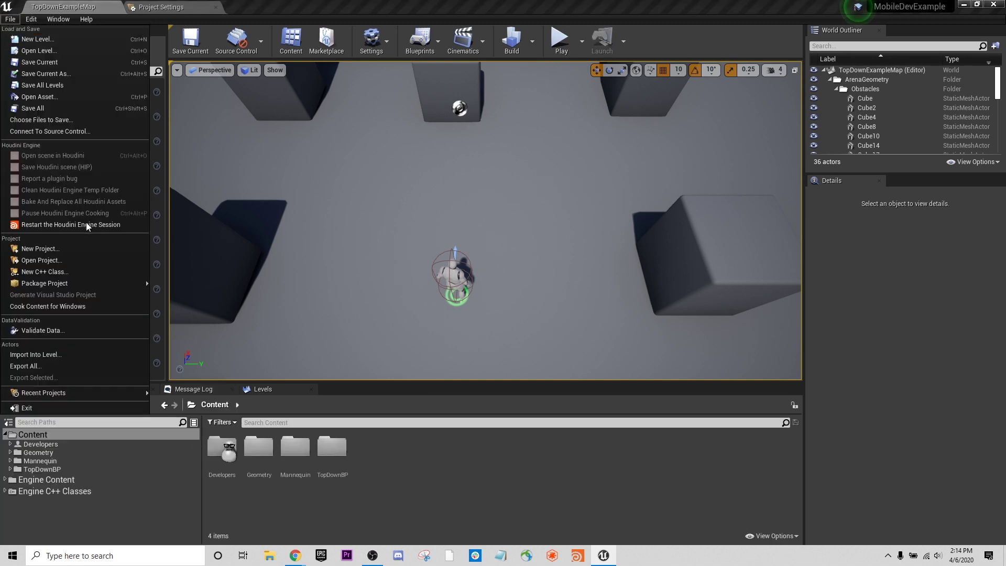
mouse_move(74, 278)
mouse_move(180, 283)
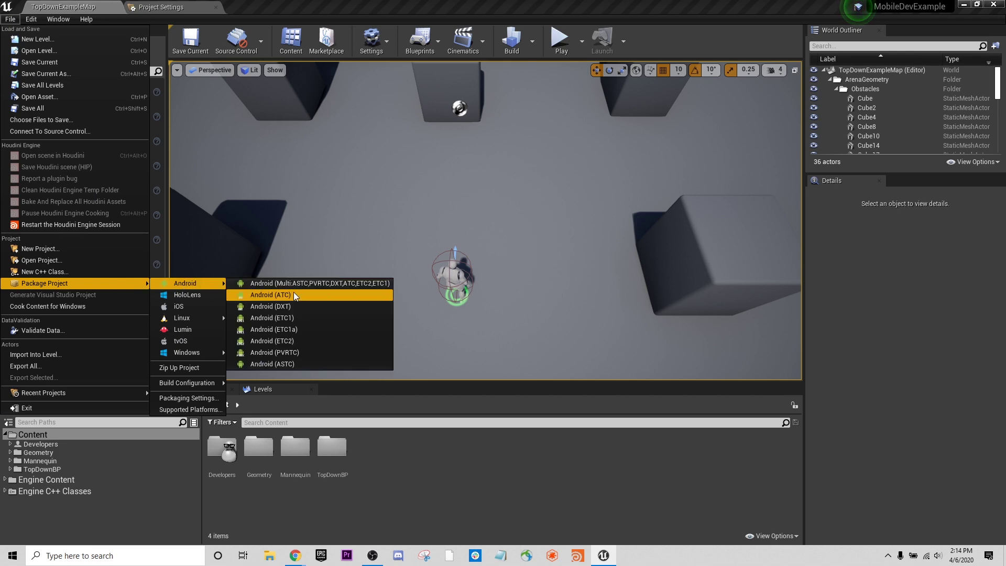
click(285, 341)
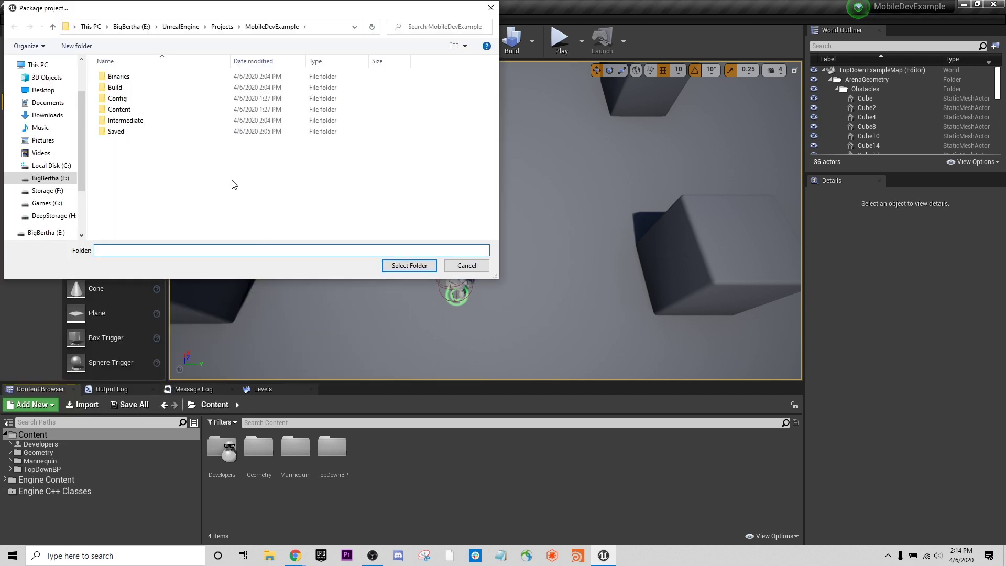
Step: Create the folder ExampleMobileBuild in E:\UnrealEngine\Builds, package the project into it and show the Output Log
click(222, 27)
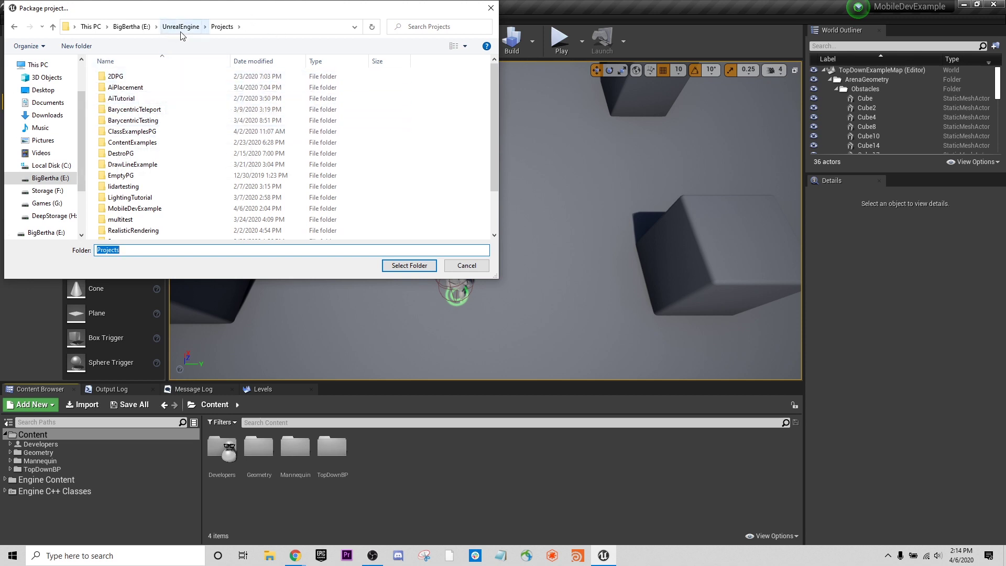
click(193, 29)
double_click(118, 76)
key(ctrl+shift+n)
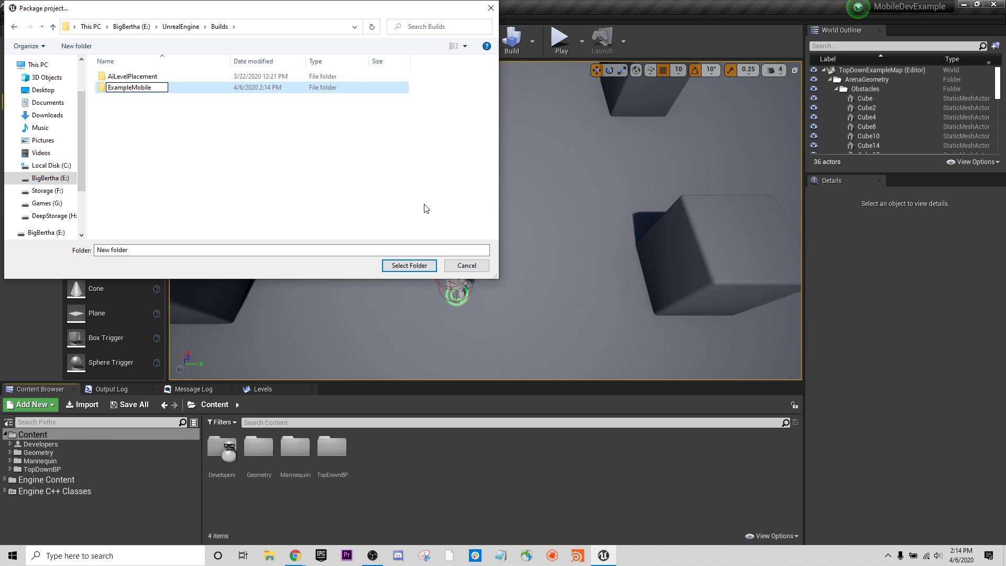
text(ExampleMobileBuild)
key(Return)
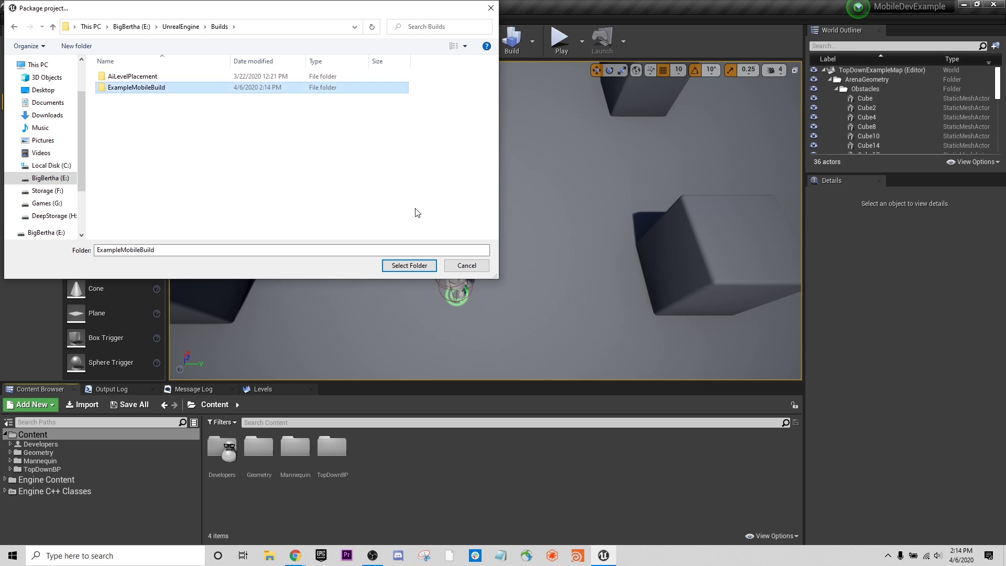
click(426, 265)
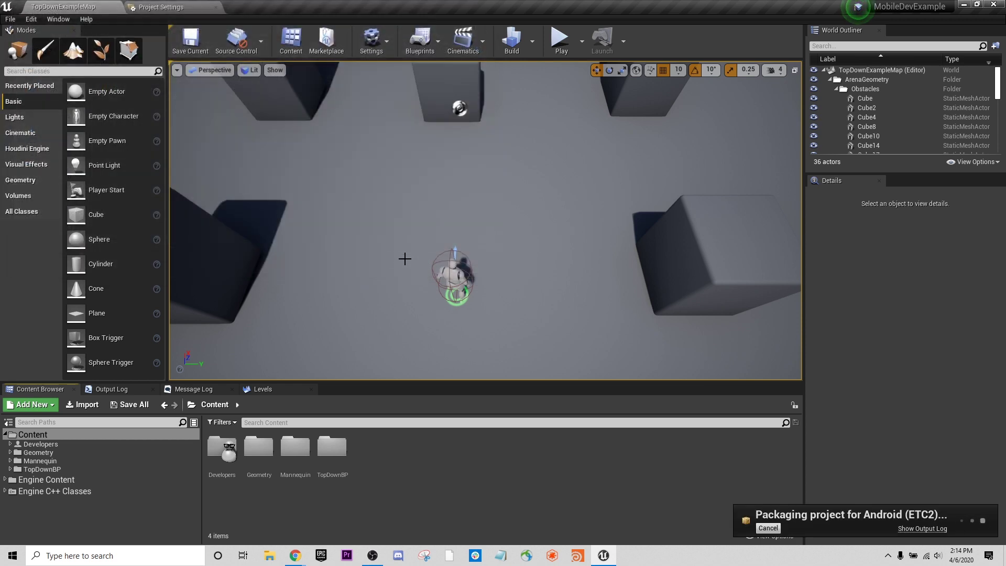
click(922, 528)
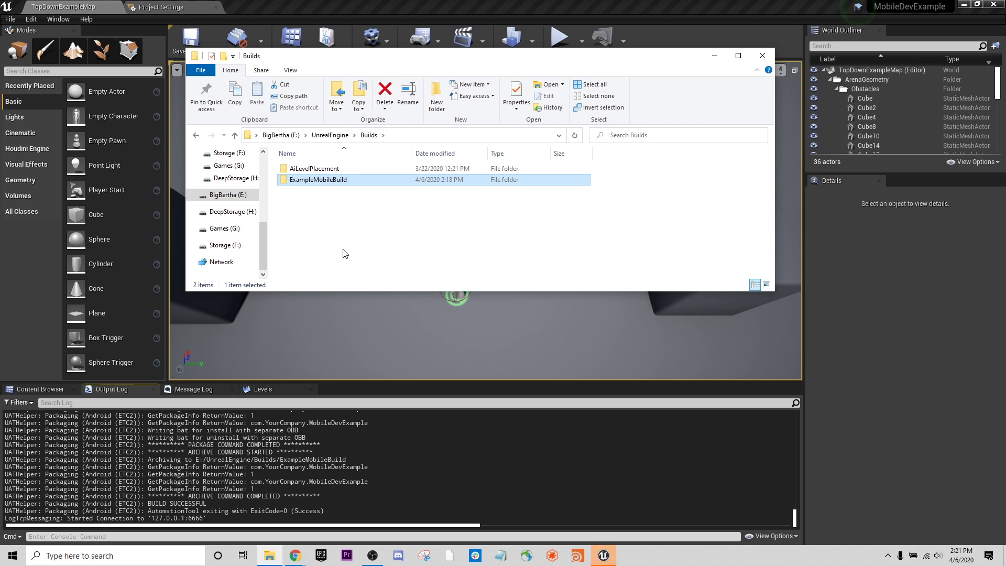
Step: In File Explorer, open ExampleMobileBuild\Android_ETC2 and run the Install_MobileDevExample-armv7-es2 batch file
double_click(334, 181)
double_click(330, 170)
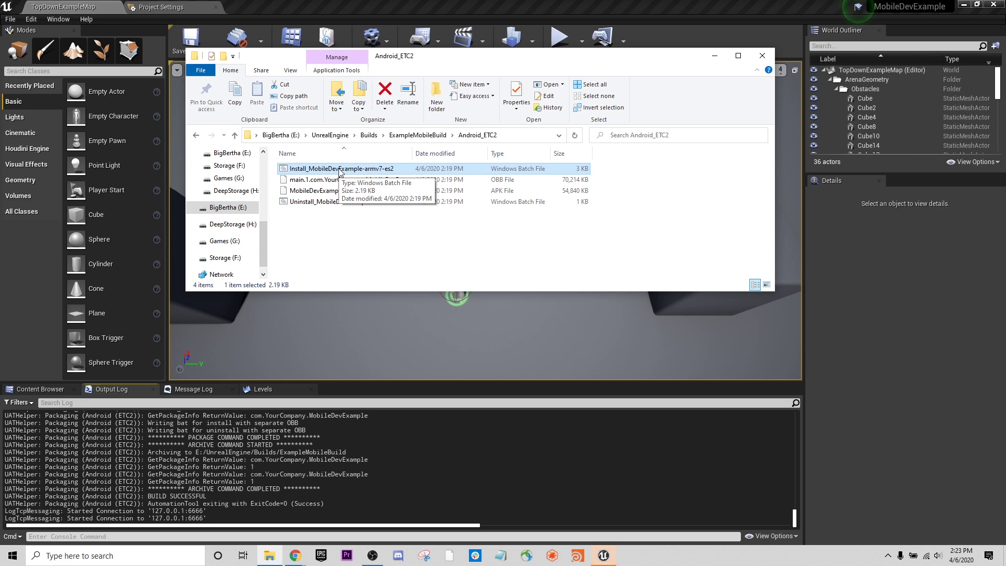
double_click(340, 170)
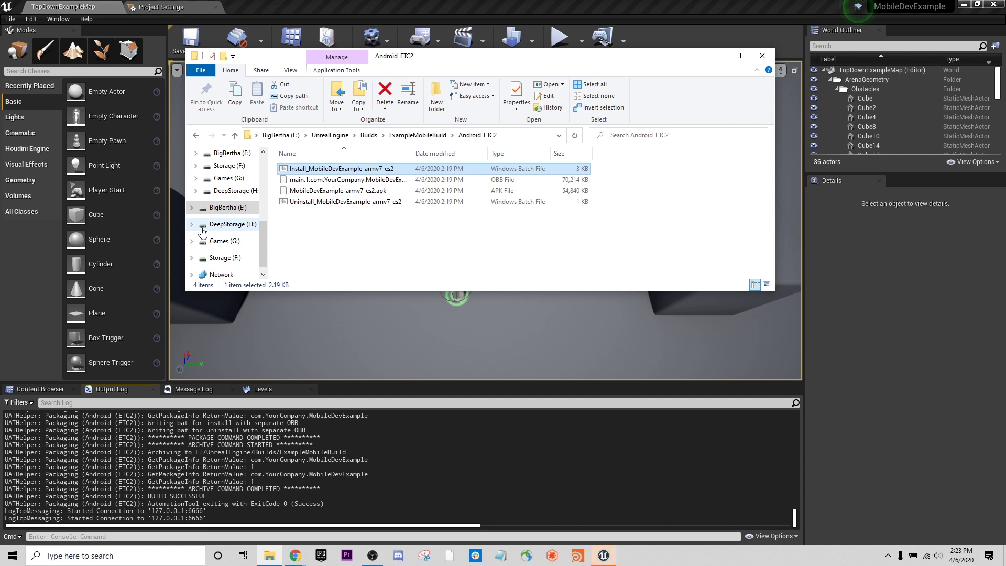
Step: Switch to the Mobile Game Development documentation in Chrome and look through its Getting Started and Mobile Platforms sections
mouse_move(877, 8)
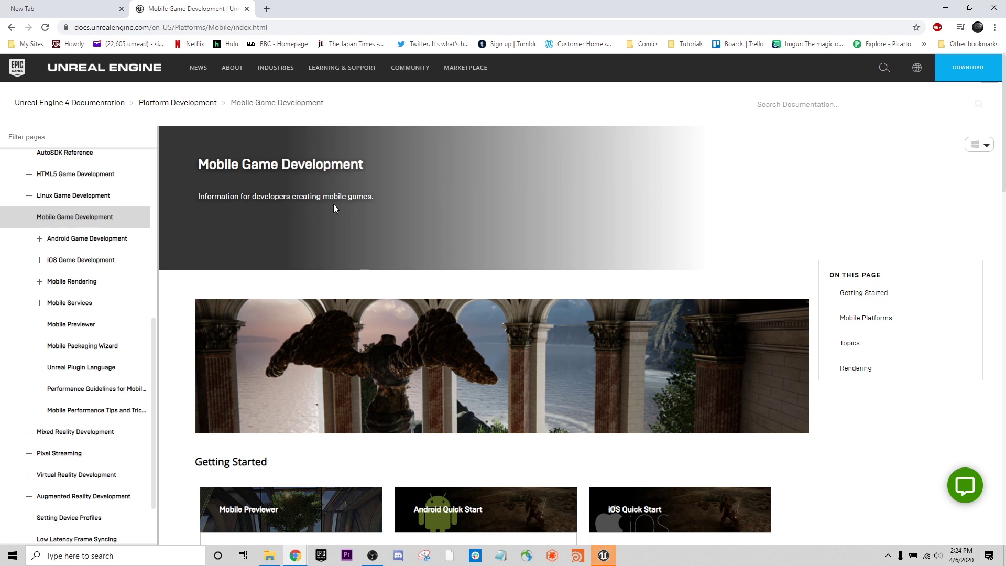
scroll(314, 267, down, 4)
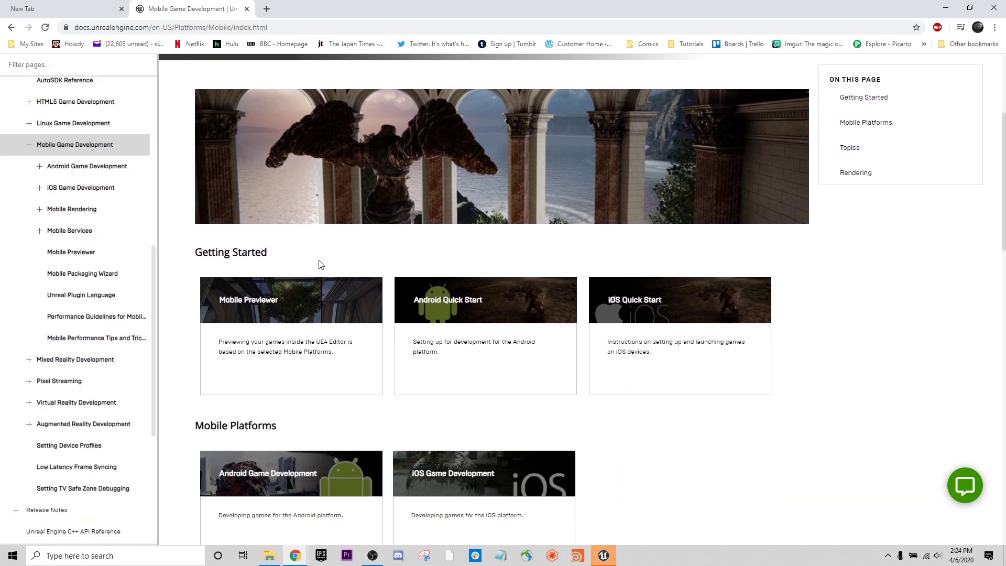